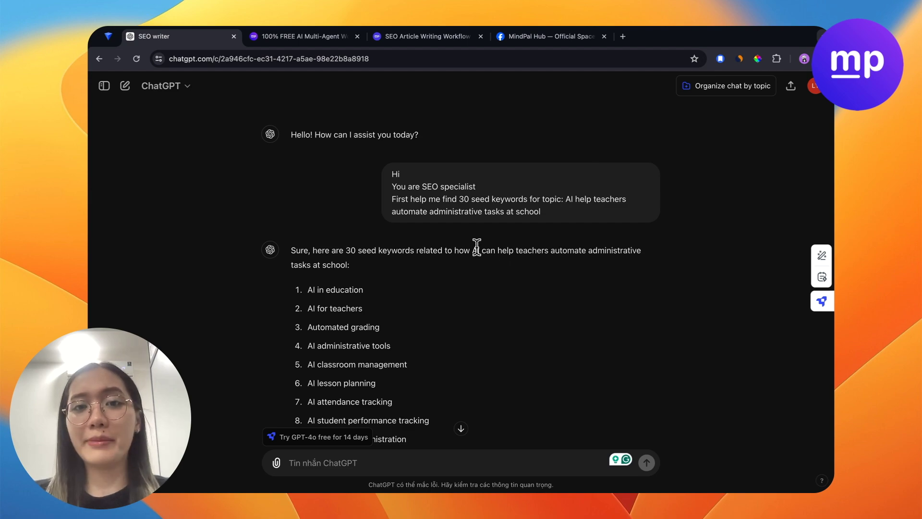
pyautogui.scroll(-2, 477, 247)
pyautogui.scroll(-15, 477, 247)
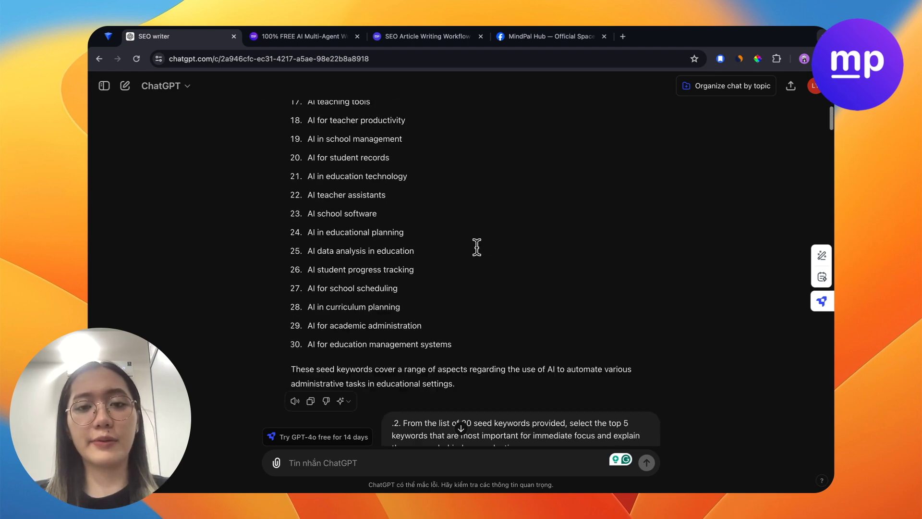
pyautogui.scroll(5, 477, 247)
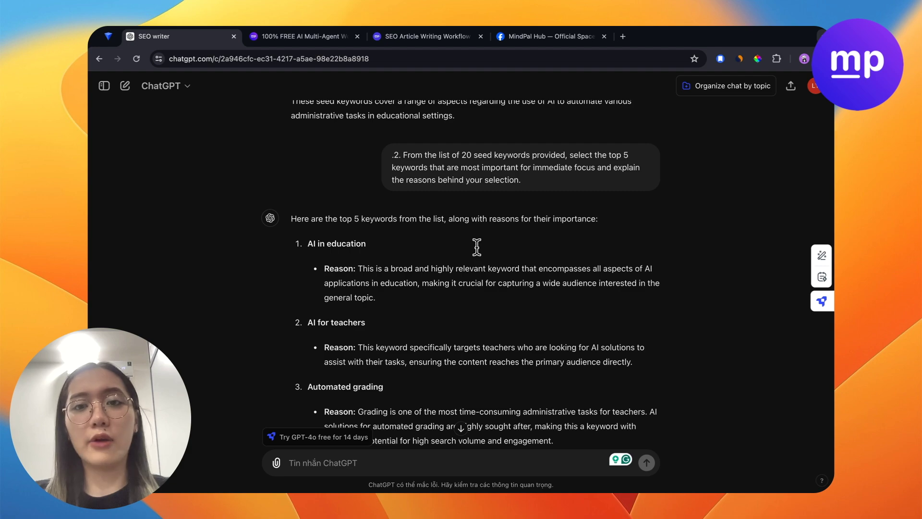
pyautogui.scroll(-15, 477, 247)
pyautogui.scroll(5, 477, 247)
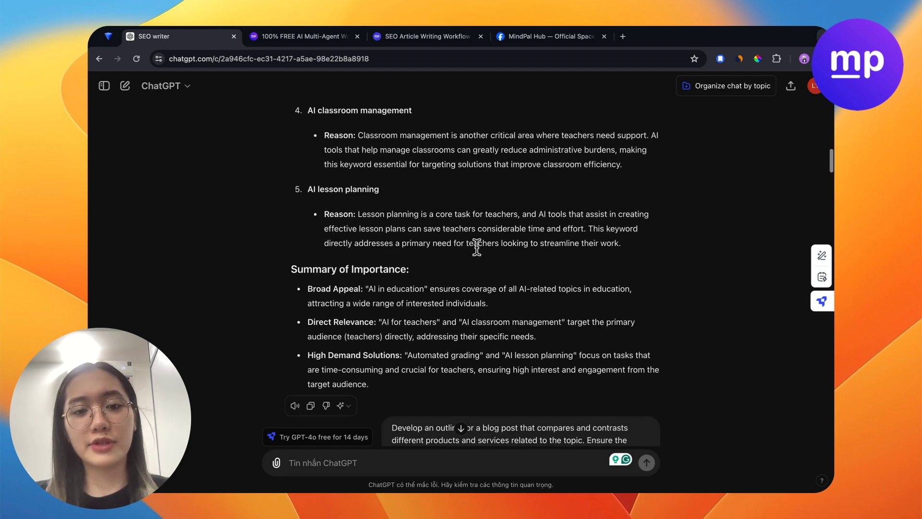
pyautogui.scroll(-5, 477, 247)
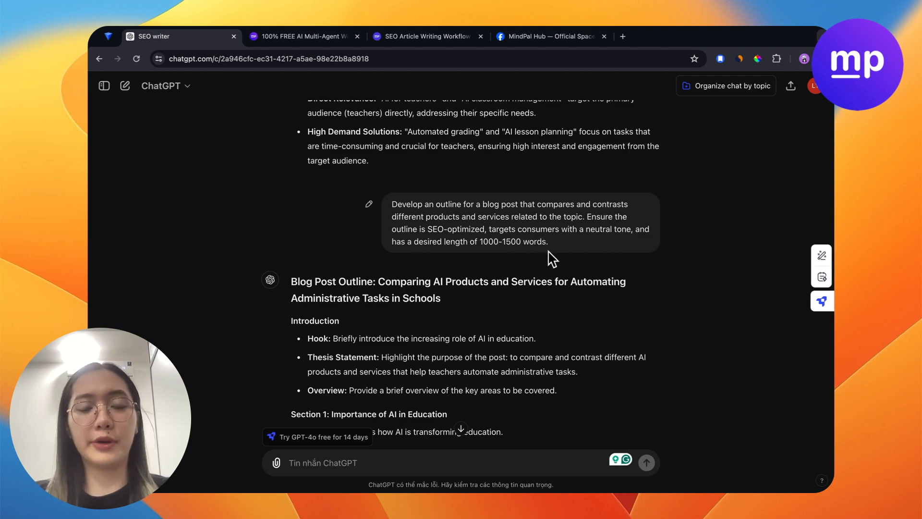
pyautogui.scroll(-15, 558, 258)
pyautogui.scroll(-20, 549, 251)
pyautogui.scroll(-20, 549, 252)
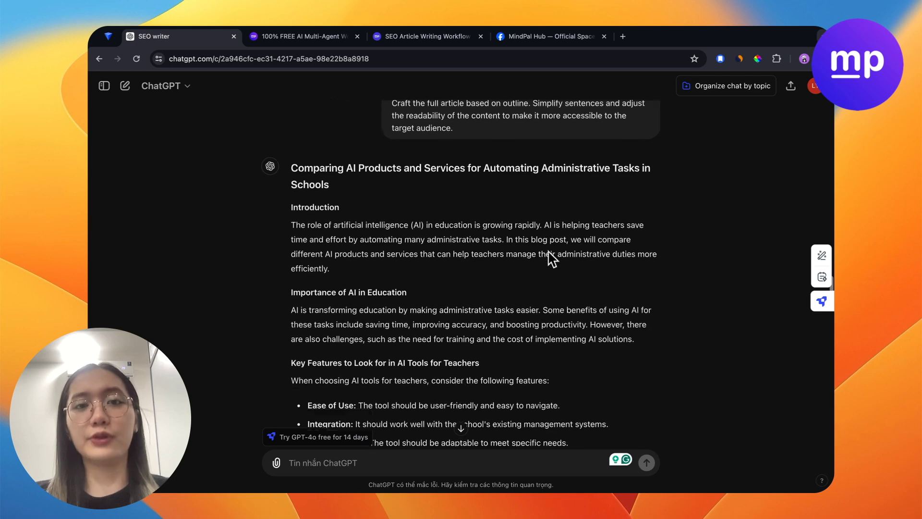
pyautogui.scroll(-2, 552, 260)
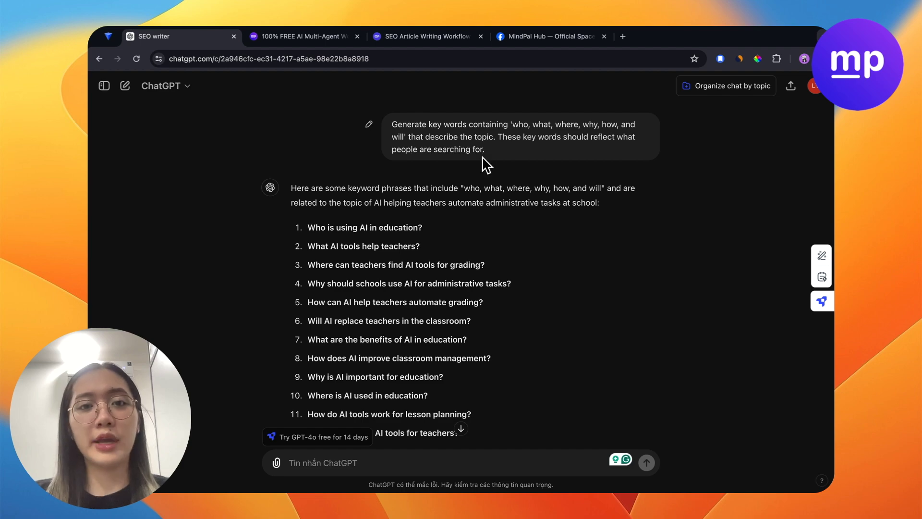
pyautogui.moveTo(488, 153); pyautogui.dragTo(377, 109)
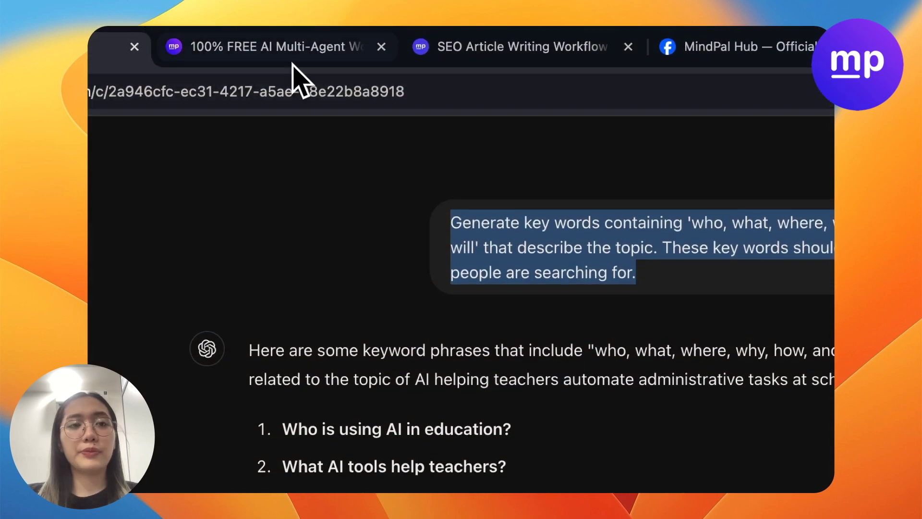
pyautogui.scroll(3, 530, 349)
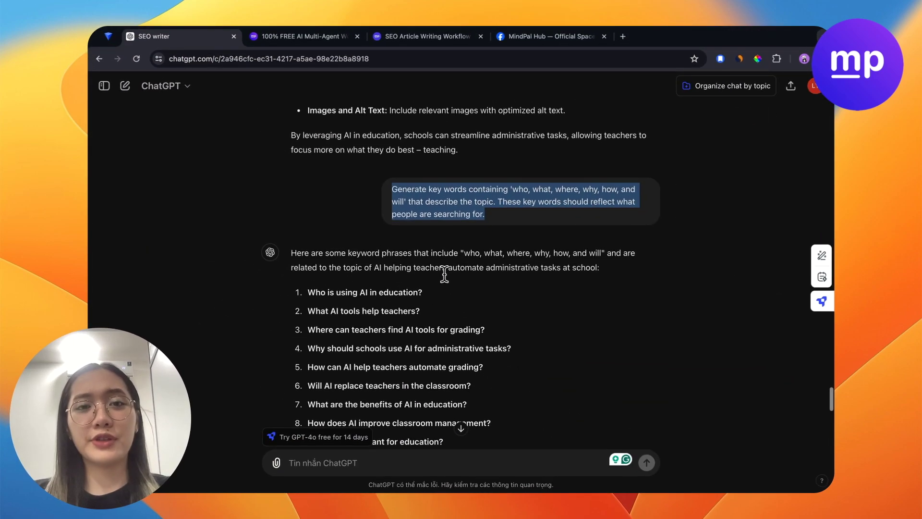
pyautogui.scroll(-15, 445, 274)
pyautogui.scroll(15, 445, 274)
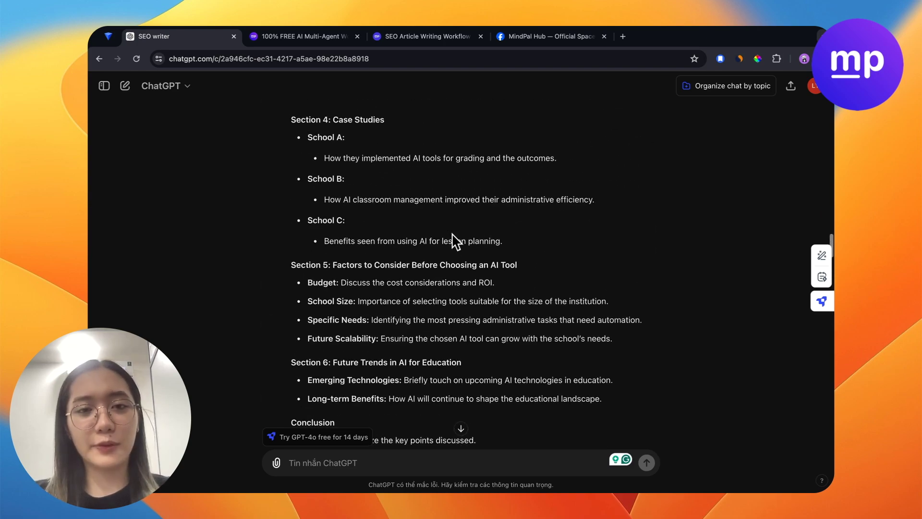
pyautogui.scroll(15, 455, 240)
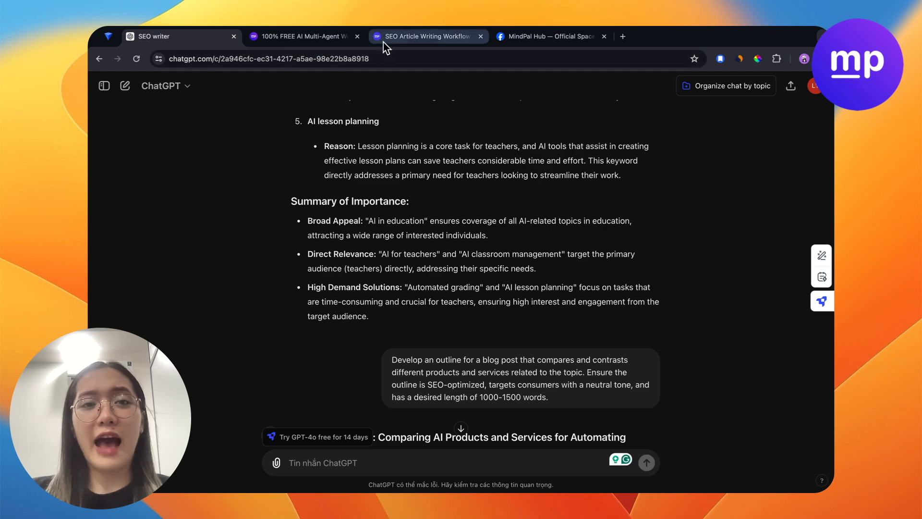
# Step: In the SEO Article Writing Workflow, check the Trigger Input and Seed Key Words List steps, then start a new run
pyautogui.click(413, 36)
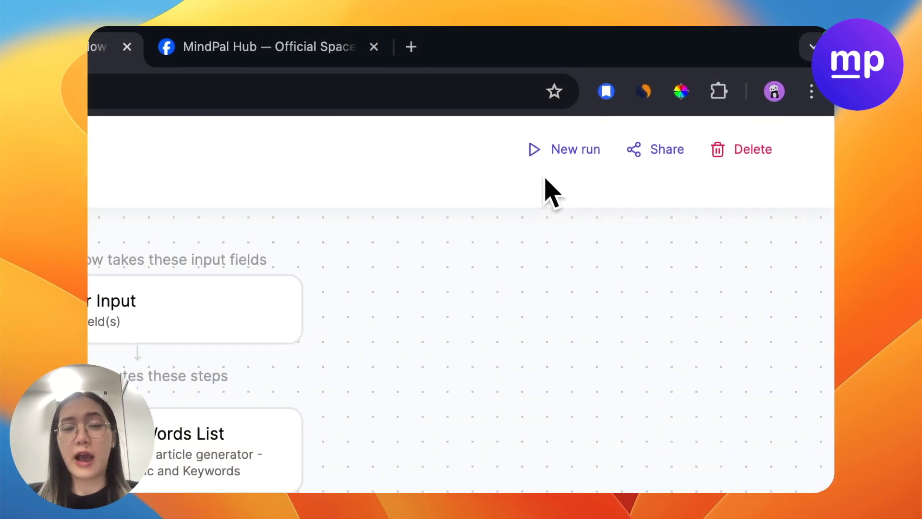
pyautogui.click(270, 326)
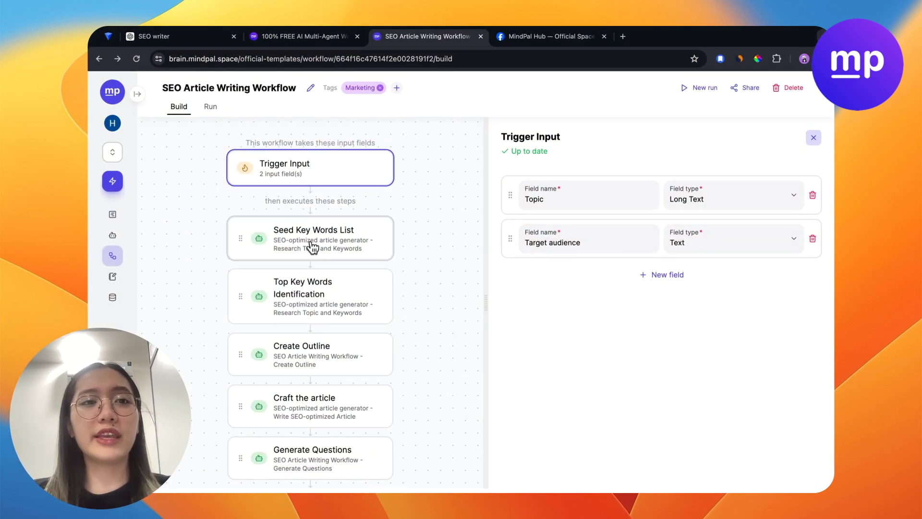
pyautogui.click(309, 240)
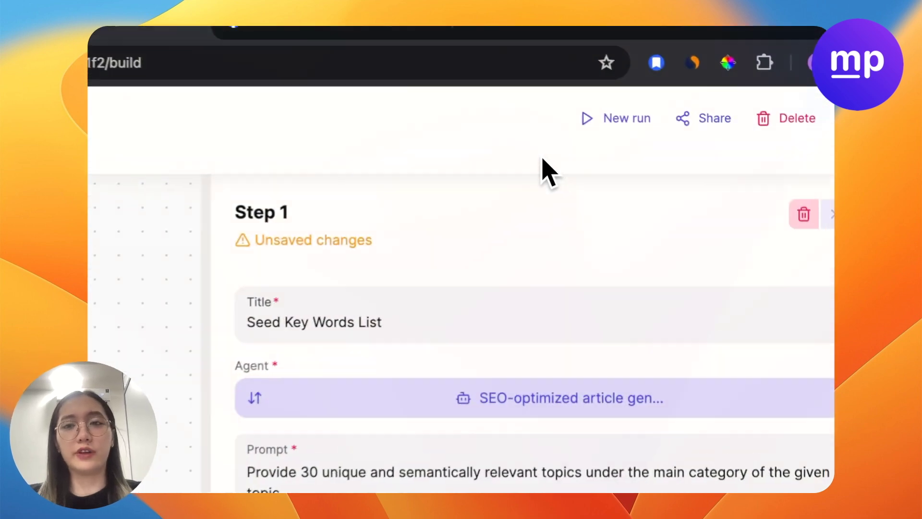
pyautogui.click(625, 115)
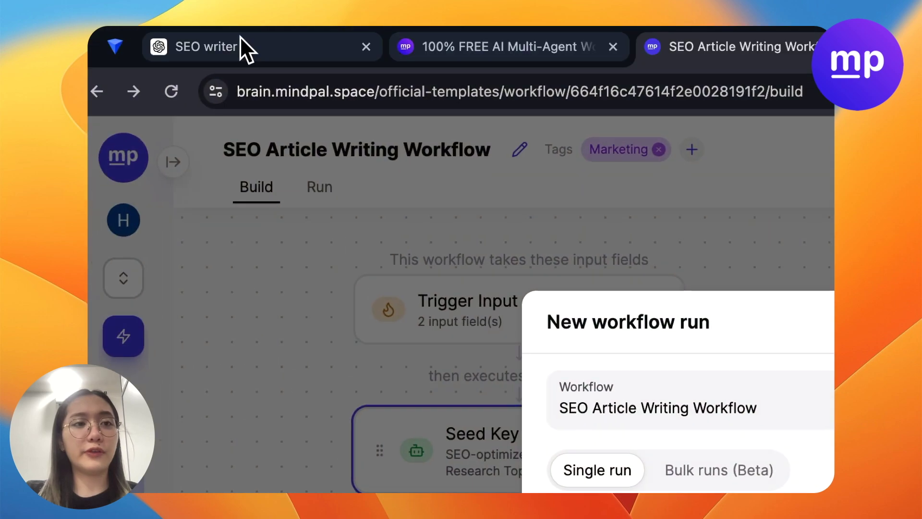
# Step: Copy the topic sentence about AI helping teachers automate administrative tasks from the ChatGPT prompt
pyautogui.click(241, 45)
pyautogui.scroll(15, 673, 394)
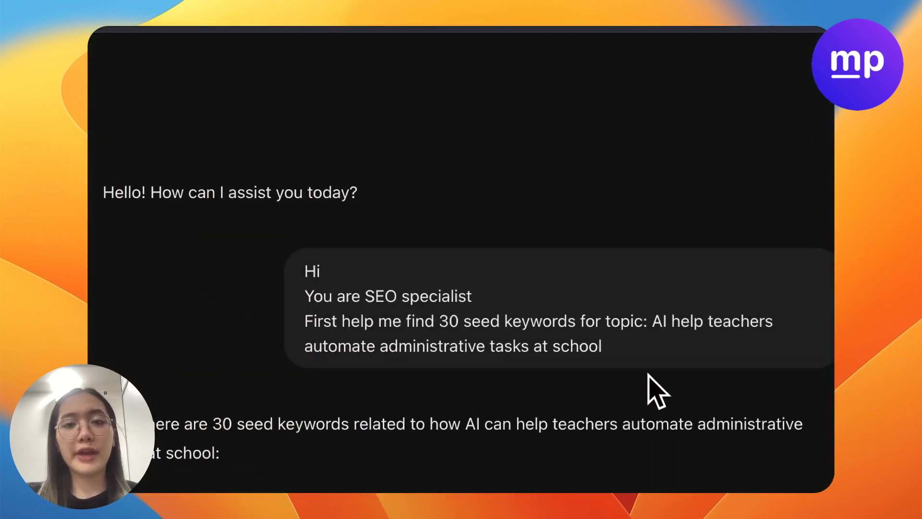
pyautogui.moveTo(649, 321); pyautogui.dragTo(715, 337)
pyautogui.press('super+c')
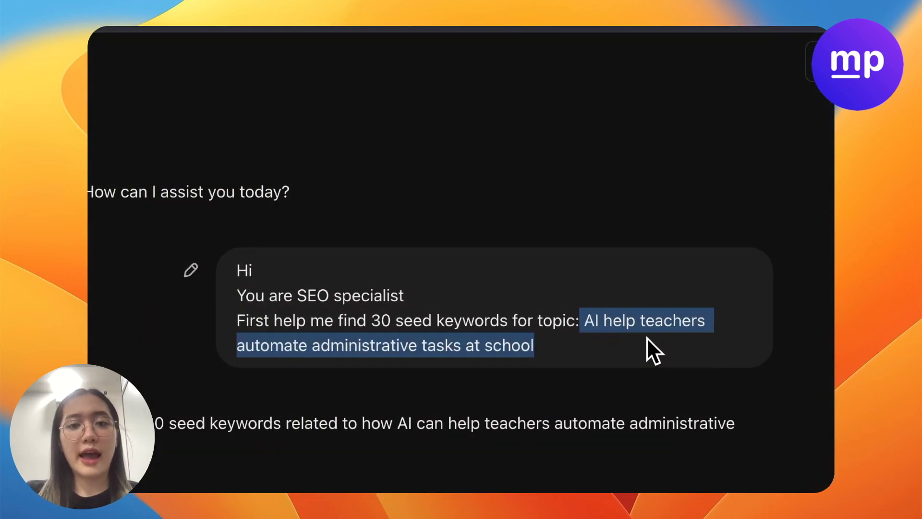
pyautogui.click(272, 45)
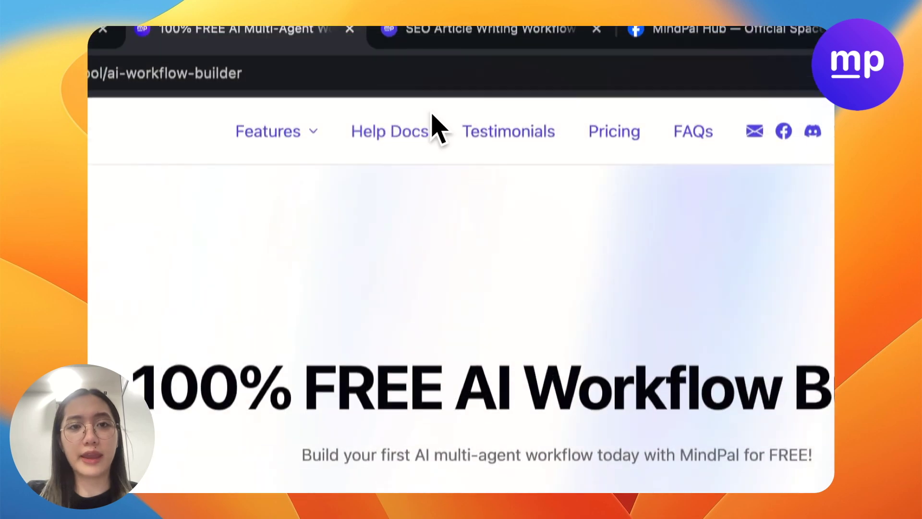
# Step: Paste the topic into Topic, enter 'Educators, Education leaders' as target audience, and start the run
pyautogui.click(480, 29)
pyautogui.click(432, 249)
pyautogui.press('super+v')
pyautogui.click(399, 209)
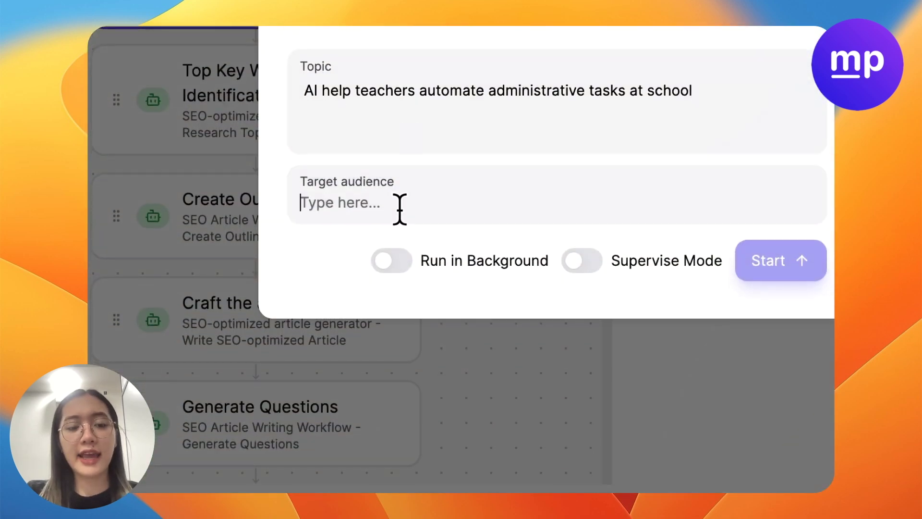
pyautogui.write('Educ')
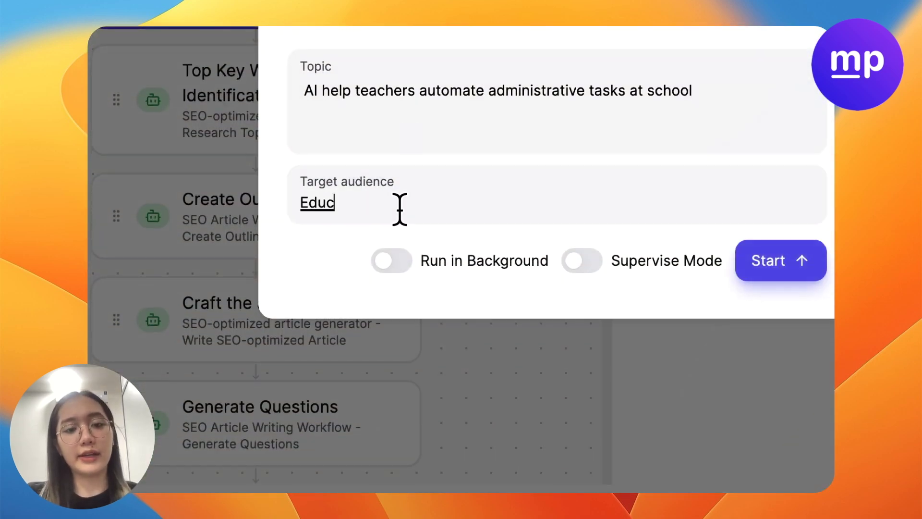
pyautogui.write('ation leaders')
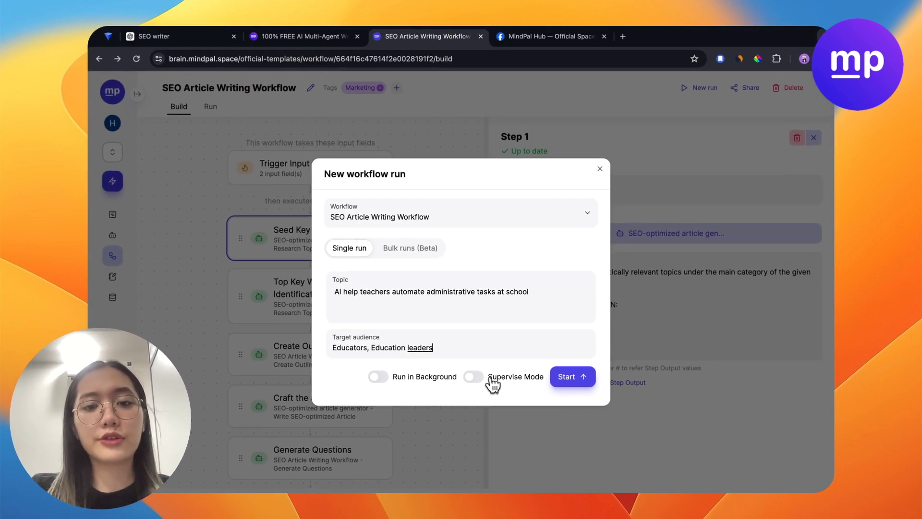
pyautogui.click(572, 377)
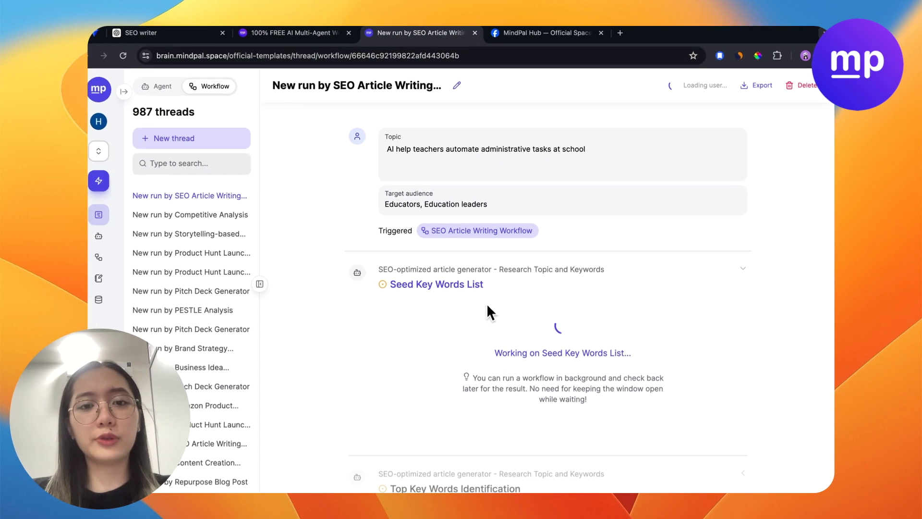
pyautogui.click(201, 40)
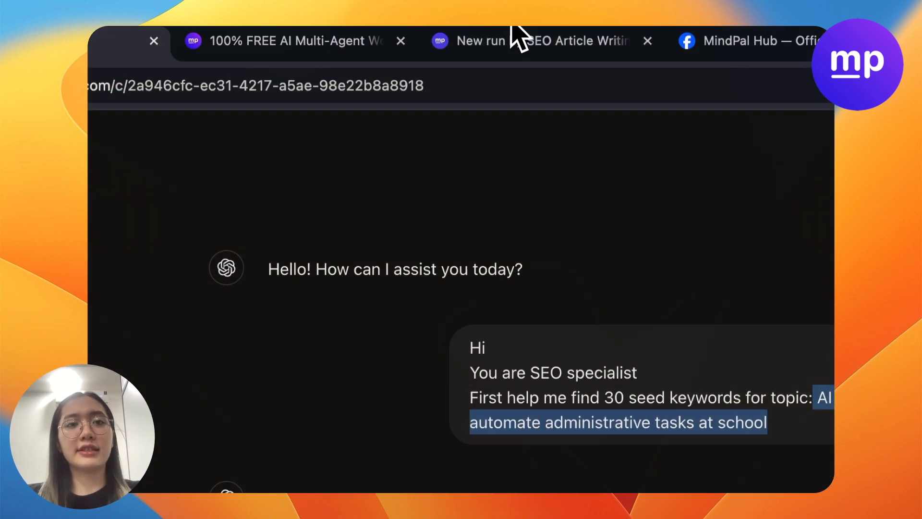
pyautogui.click(494, 39)
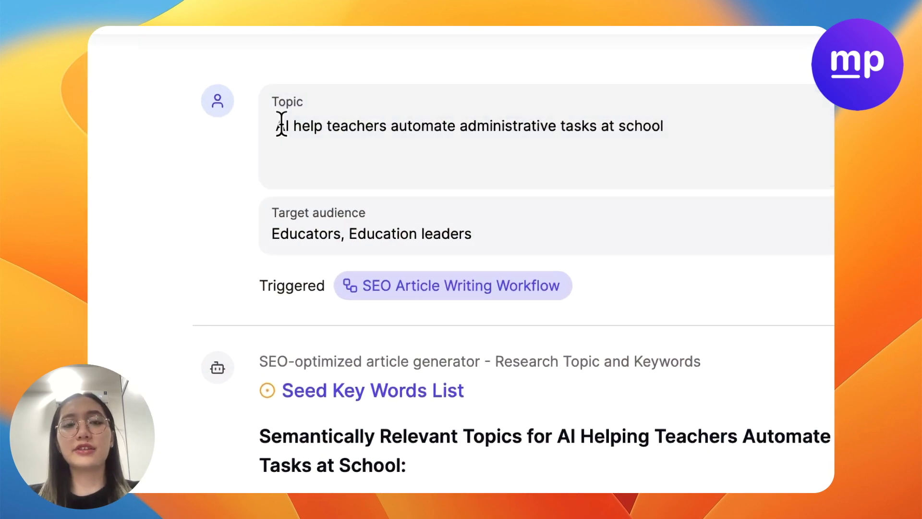
pyautogui.moveTo(281, 124); pyautogui.dragTo(644, 145)
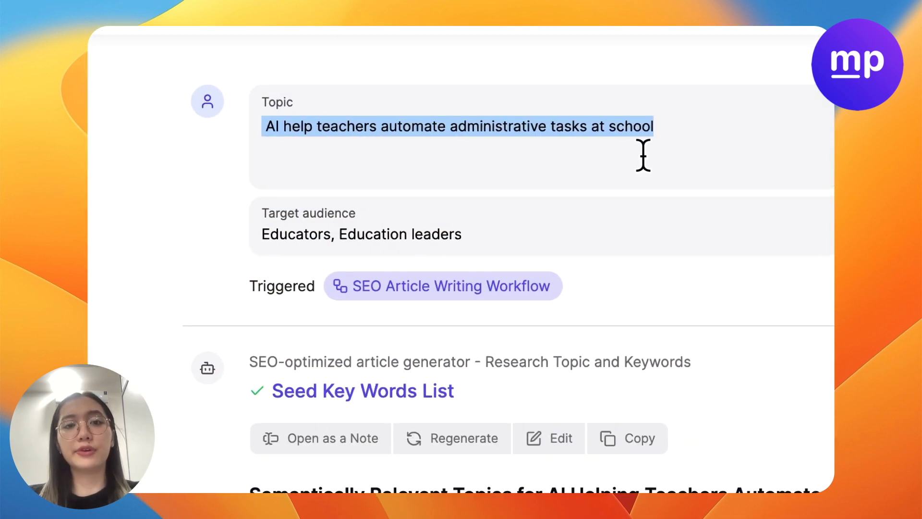
pyautogui.scroll(-2, 498, 237)
pyautogui.moveTo(463, 117); pyautogui.dragTo(268, 117)
pyautogui.scroll(-10, 376, 181)
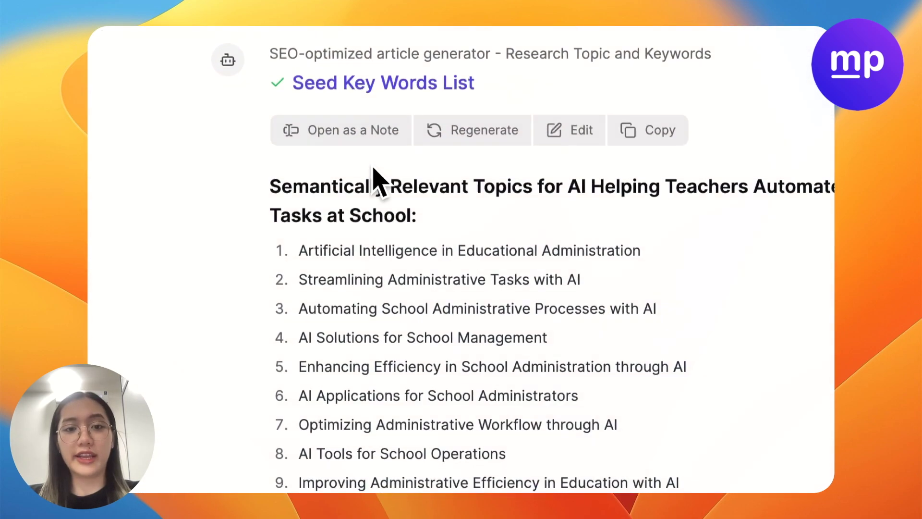
pyautogui.scroll(-5, 374, 162)
pyautogui.scroll(4, 373, 161)
pyautogui.scroll(-15, 374, 161)
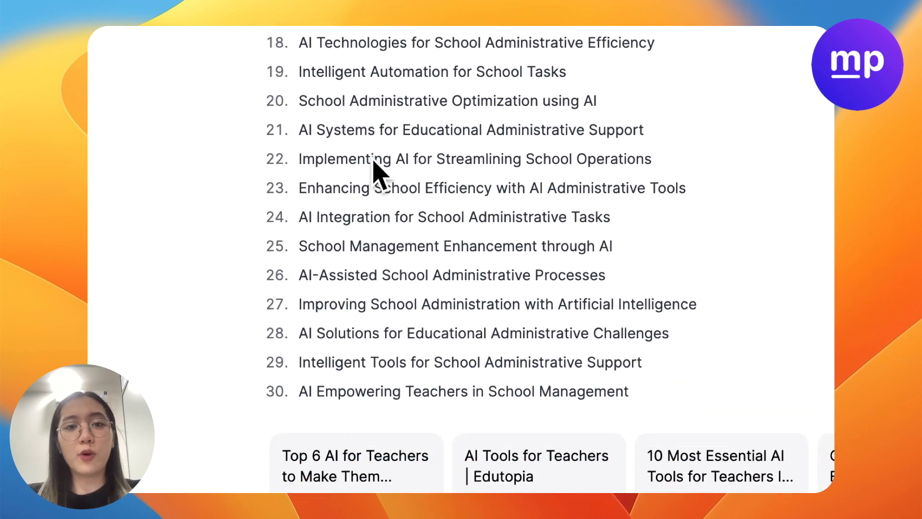
pyautogui.scroll(-3, 377, 173)
pyautogui.scroll(5, 571, 308)
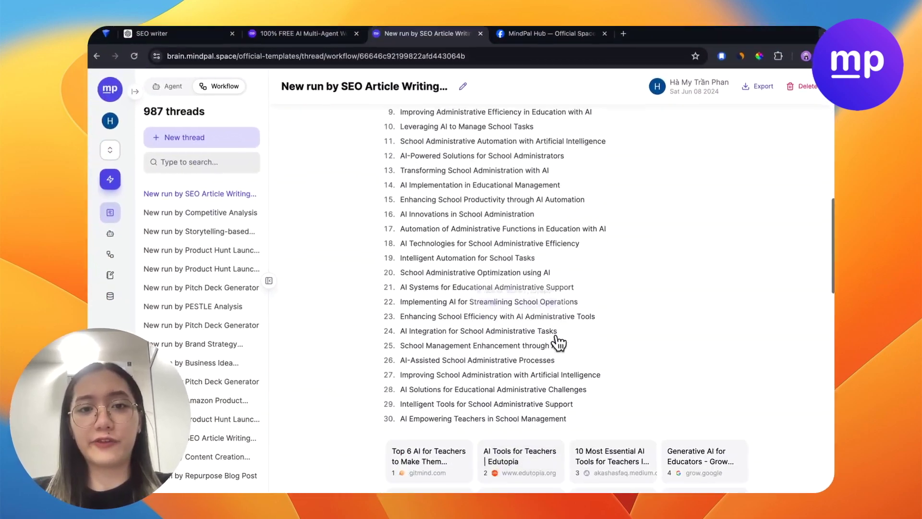
pyautogui.scroll(-7, 559, 344)
pyautogui.scroll(-4, 559, 344)
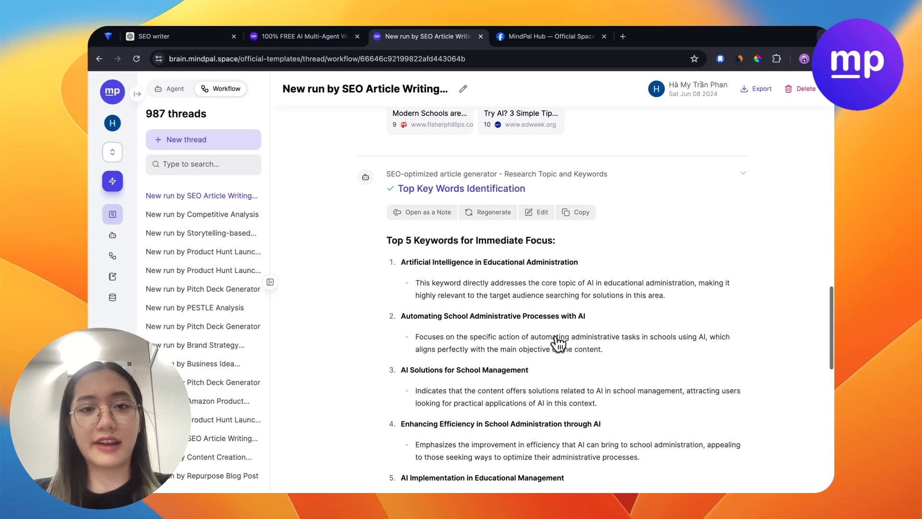
pyautogui.scroll(8, 559, 343)
pyautogui.scroll(6, 559, 343)
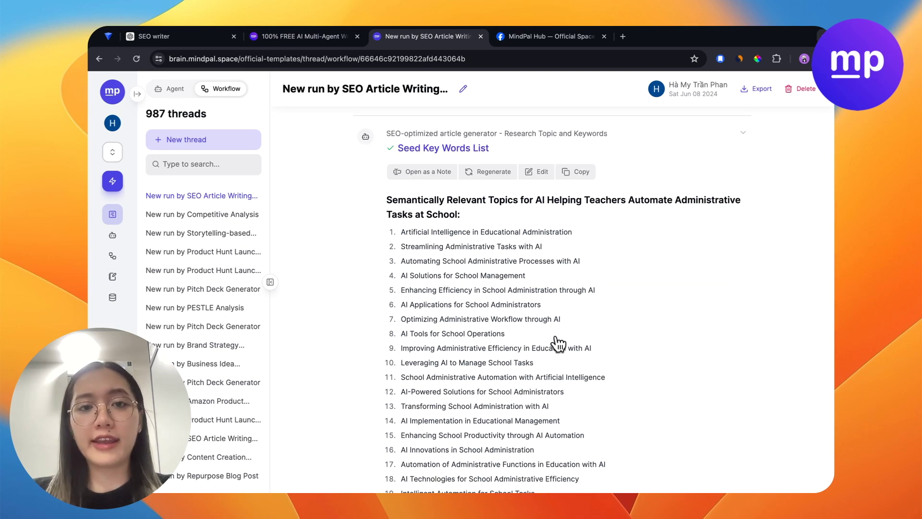
pyautogui.scroll(-12, 494, 284)
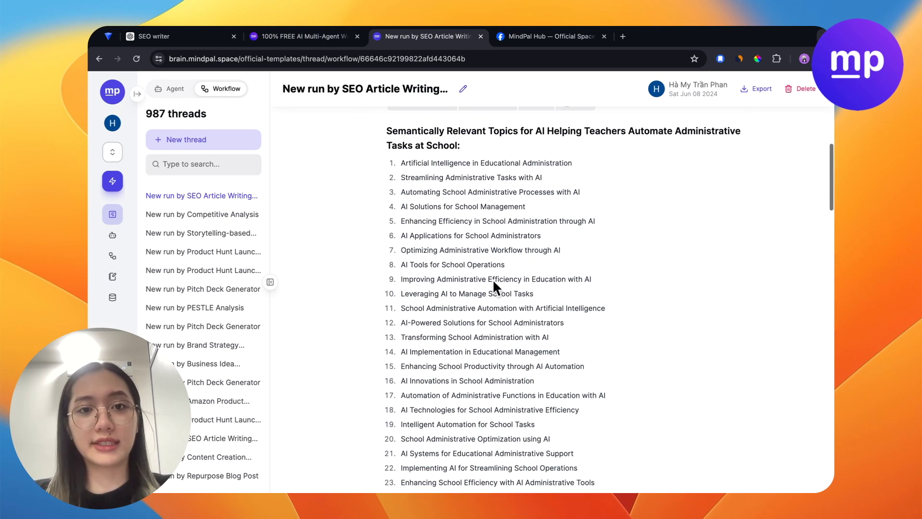
pyautogui.scroll(-1, 494, 287)
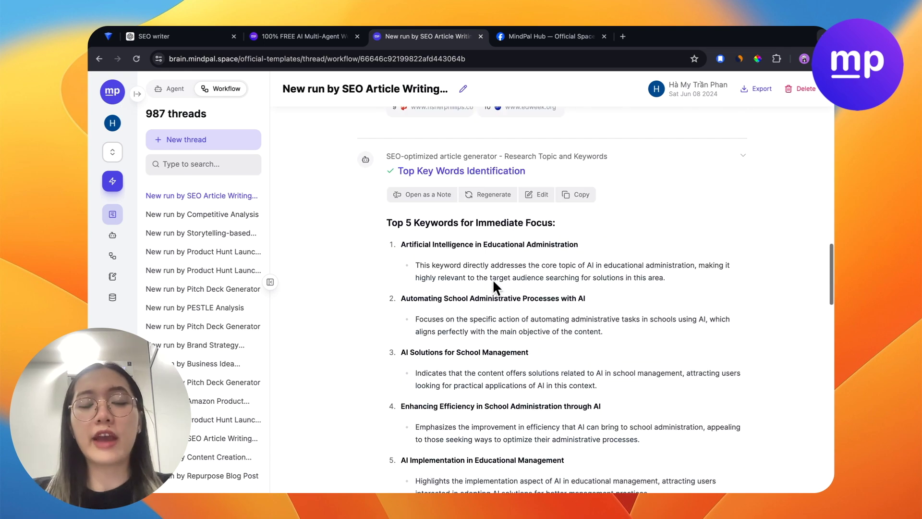
pyautogui.scroll(-2, 494, 287)
pyautogui.scroll(1, 494, 287)
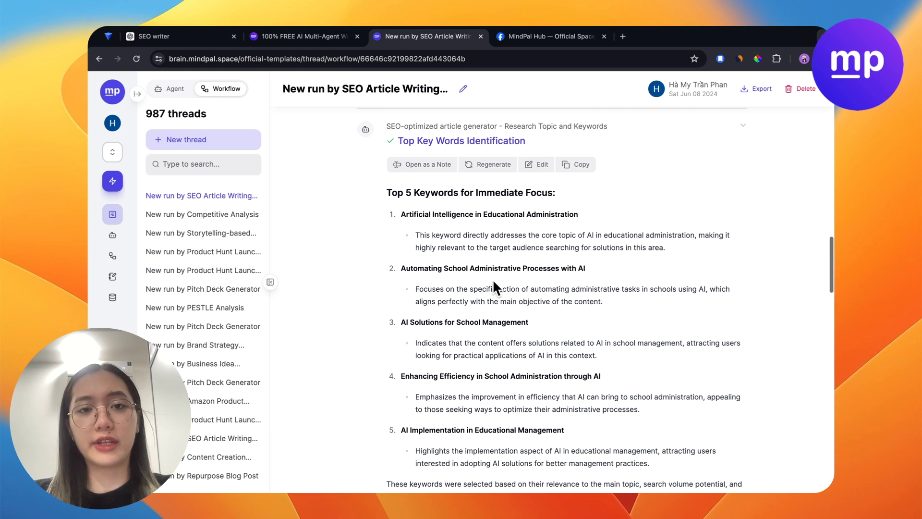
pyautogui.scroll(-20, 493, 287)
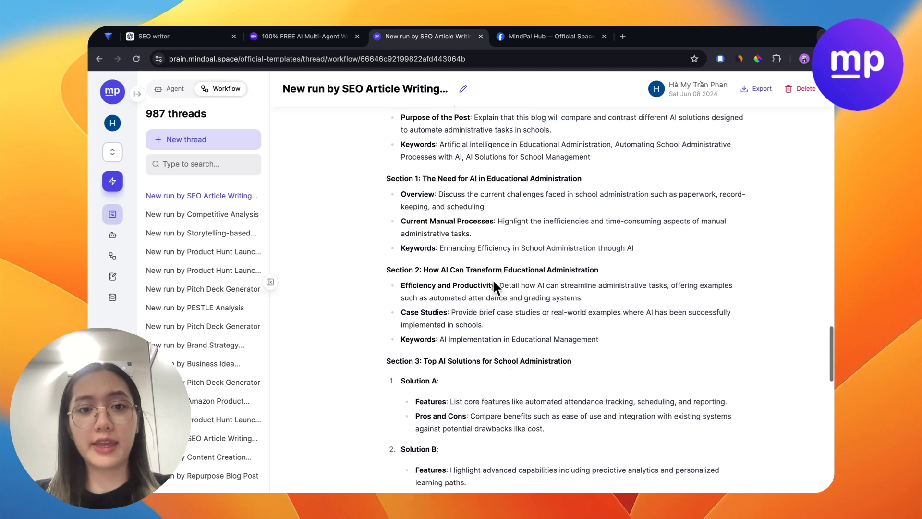
pyautogui.scroll(-8, 495, 287)
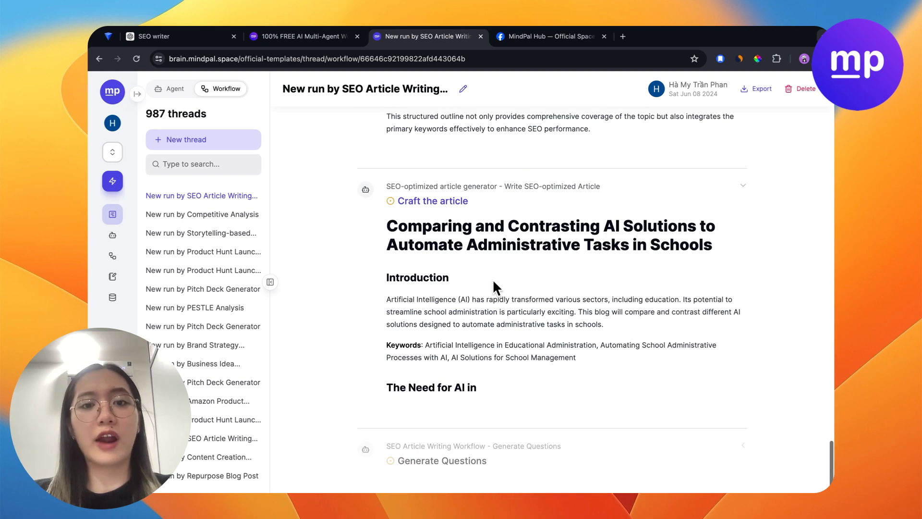
pyautogui.scroll(-7, 495, 287)
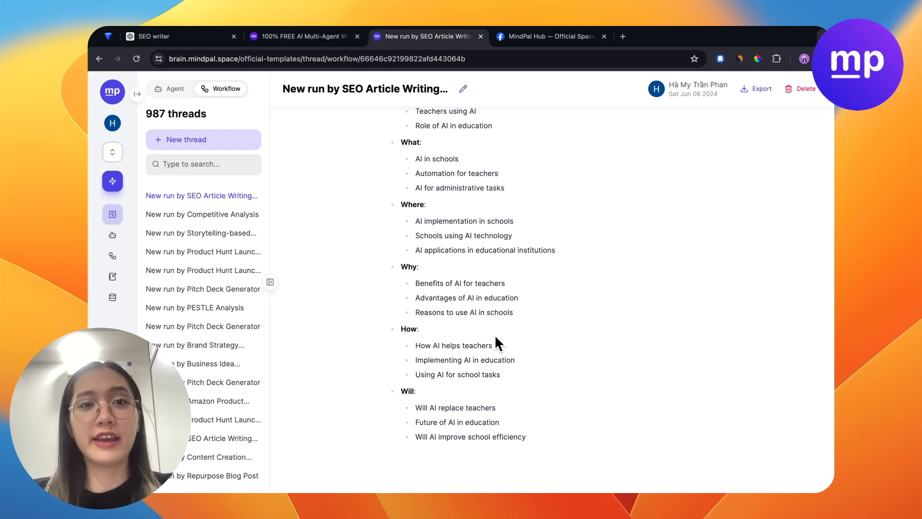
pyautogui.scroll(1, 491, 333)
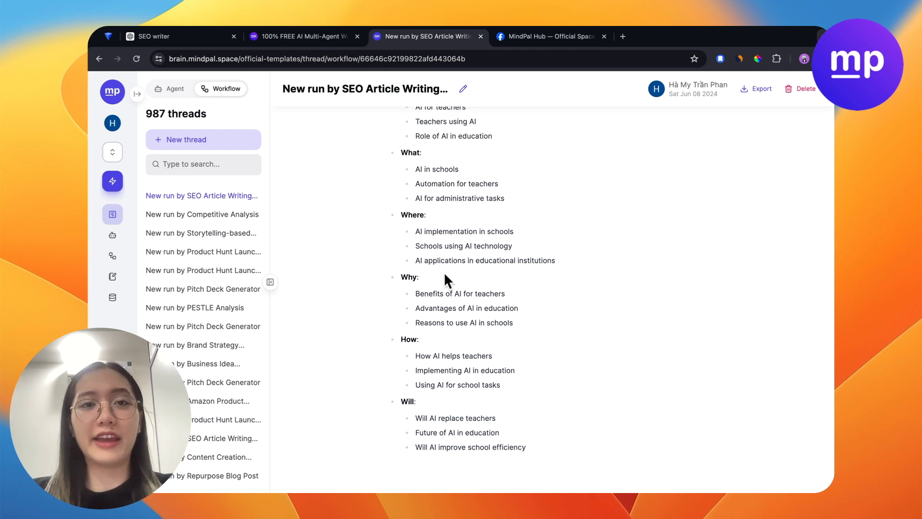
# Step: Start a new thread and pick the SEO Article Writing Workflow via a workflow search for 'SEO'
pyautogui.click(187, 140)
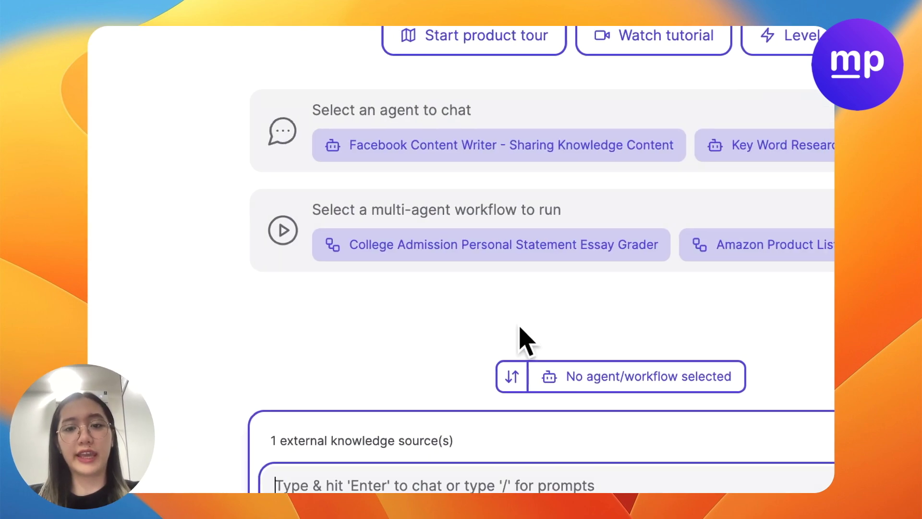
pyautogui.click(648, 358)
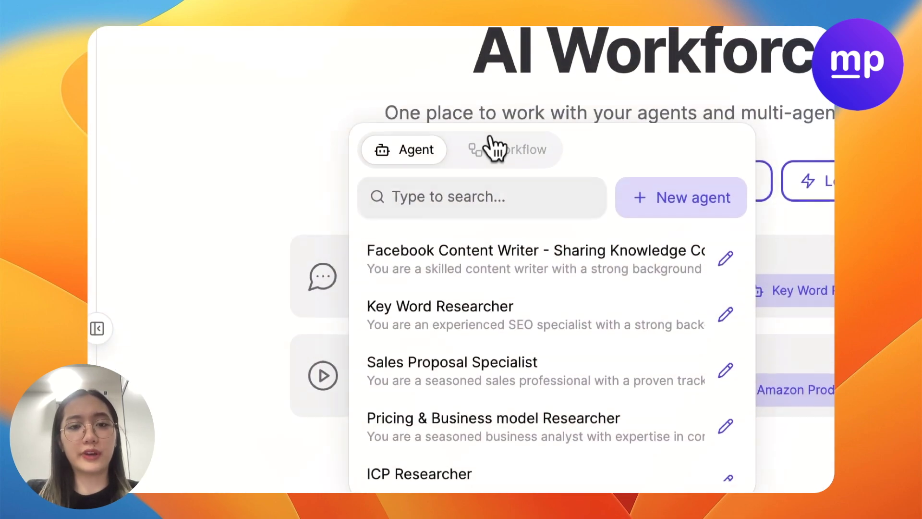
pyautogui.click(500, 108)
pyautogui.click(466, 212)
pyautogui.write('SEO')
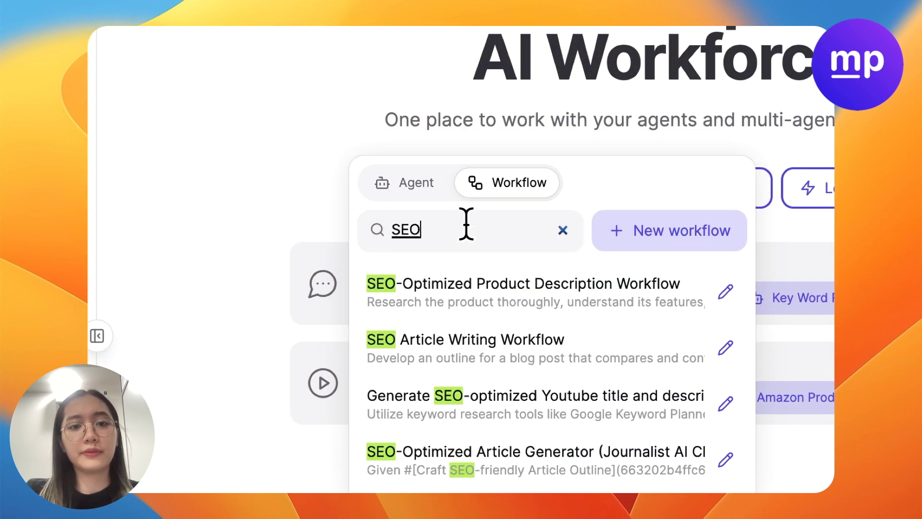
pyautogui.click(532, 345)
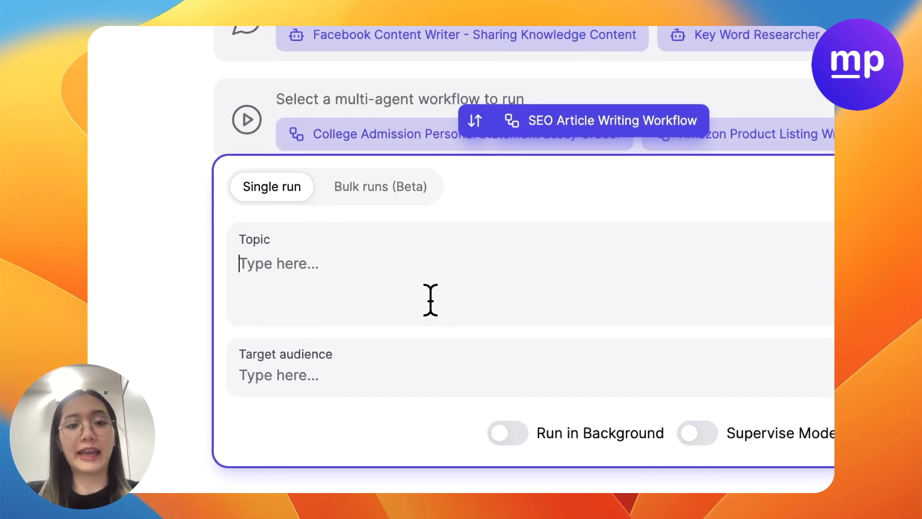
# Step: Check the thread's Topic and Target audience inputs, glancing at the other MindPal tab
pyautogui.click(370, 366)
pyautogui.click(324, 278)
pyautogui.scroll(5, 450, 405)
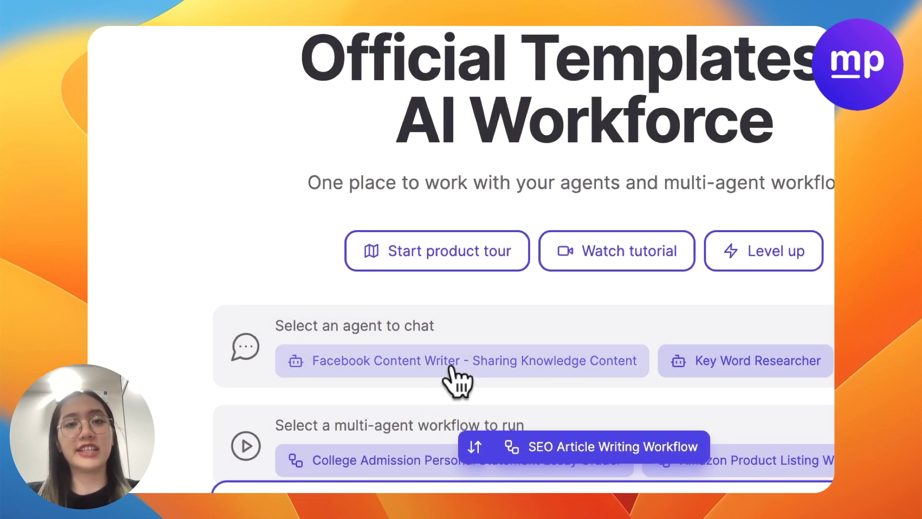
pyautogui.scroll(-2, 451, 333)
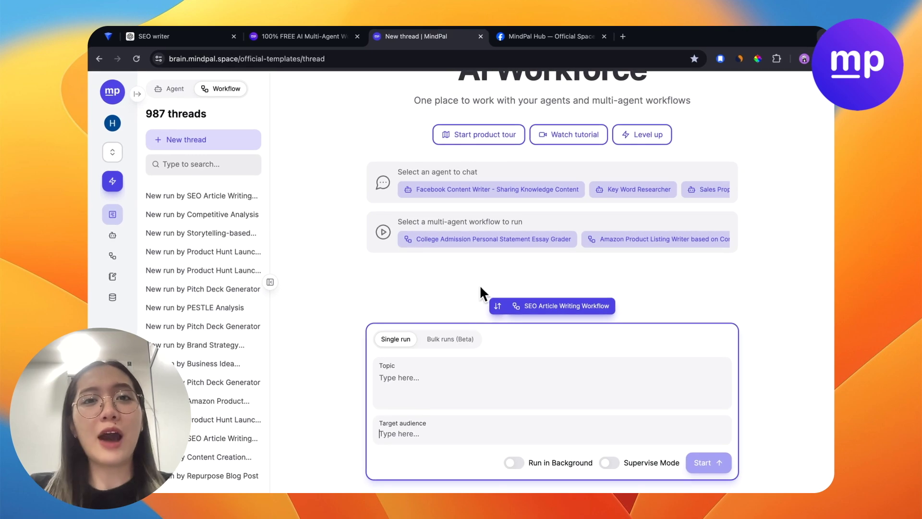
pyautogui.click(318, 42)
pyautogui.click(397, 38)
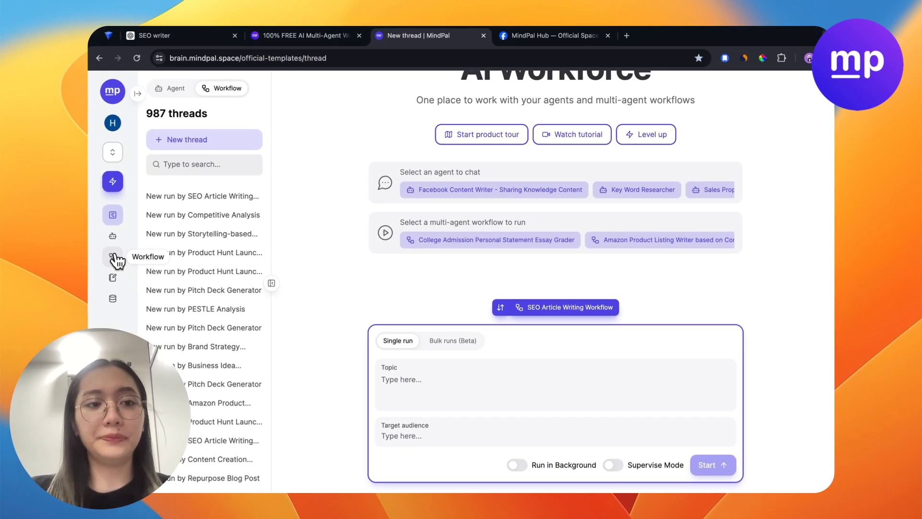
# Step: Open a new workflow form from the Workflows page in the other MindPal tab
pyautogui.hotkey('ctrl', 'shift', 'Tab')
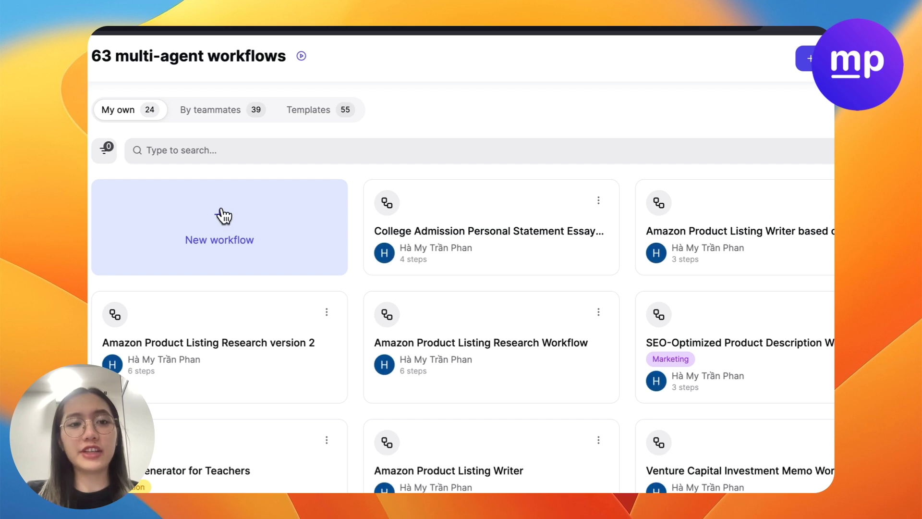
pyautogui.click(222, 212)
pyautogui.click(359, 245)
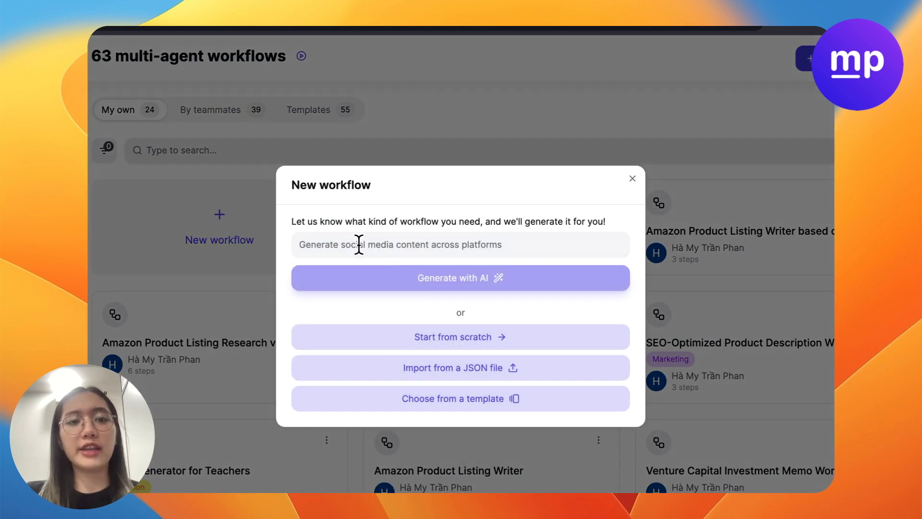
pyautogui.click(632, 179)
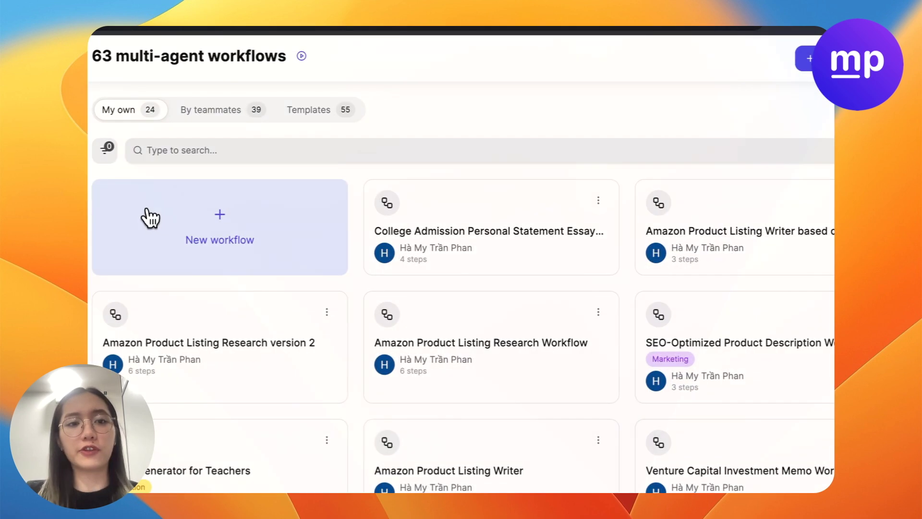
pyautogui.click(162, 218)
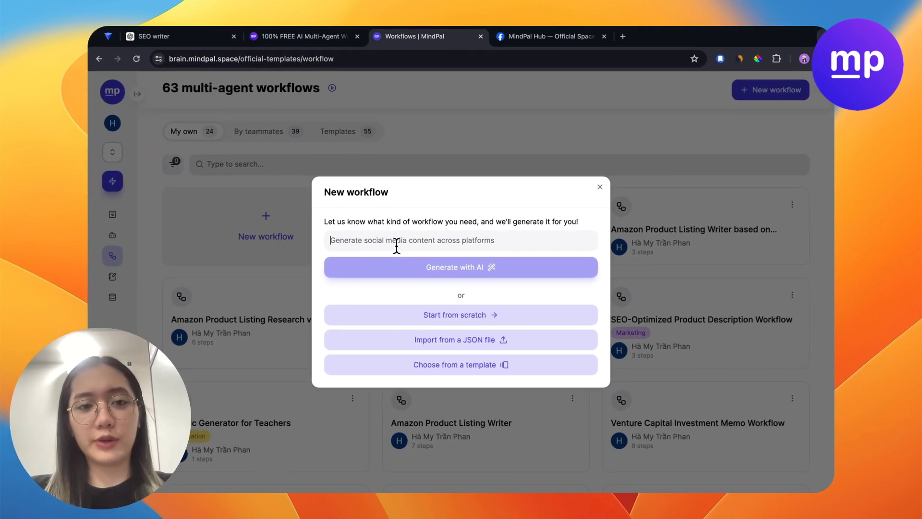
# Step: Describe the workflow as 'Generate social media content across platforms' and generate a draft
pyautogui.write('GEn')
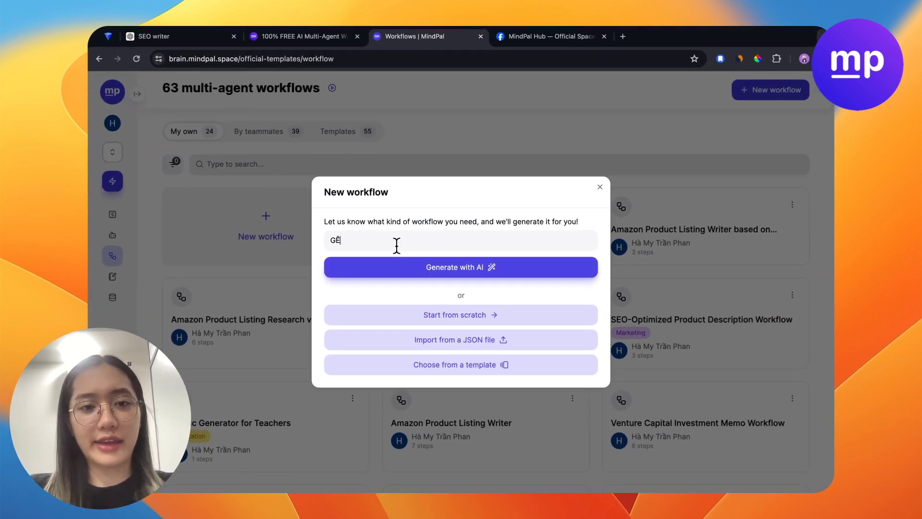
pyautogui.write('erate social media')
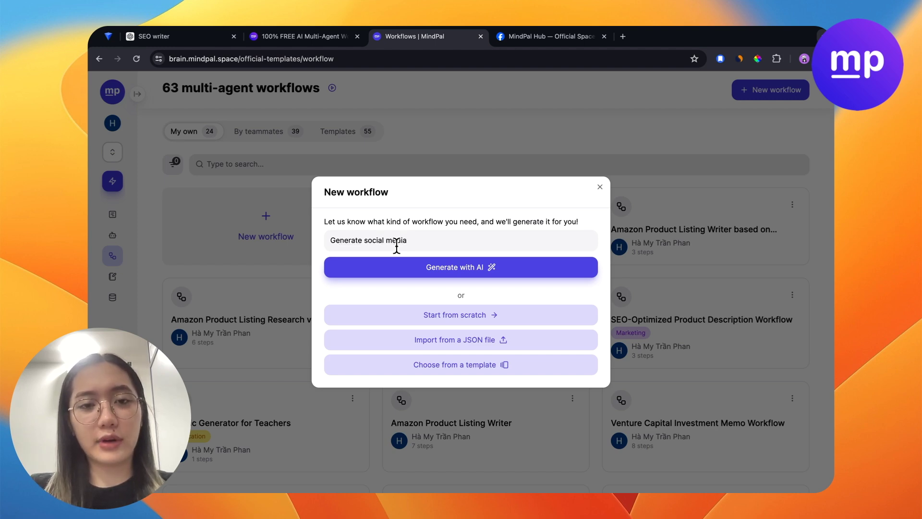
pyautogui.write(' content. across platofrms')
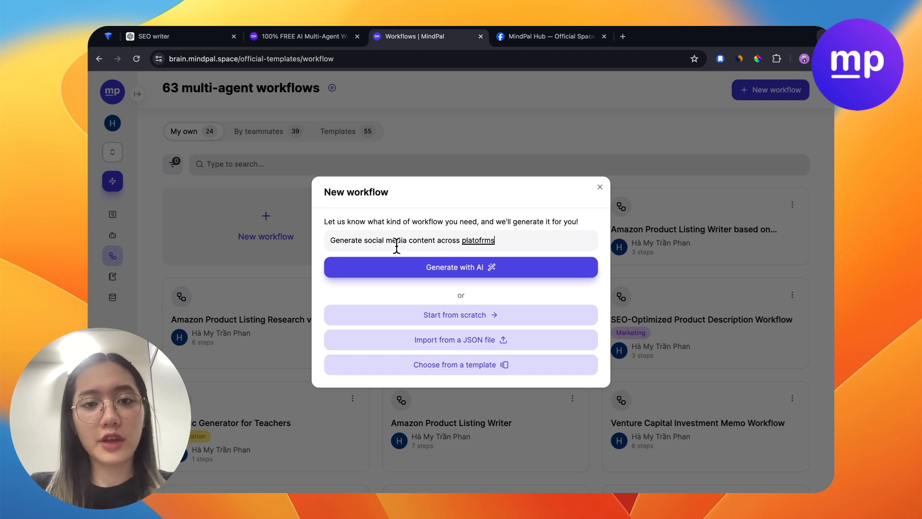
pyautogui.press('BackSpace')
pyautogui.press('BackSpace')
pyautogui.press('BackSpace')
pyautogui.press('BackSpace')
pyautogui.press('BackSpace')
pyautogui.write('forms')
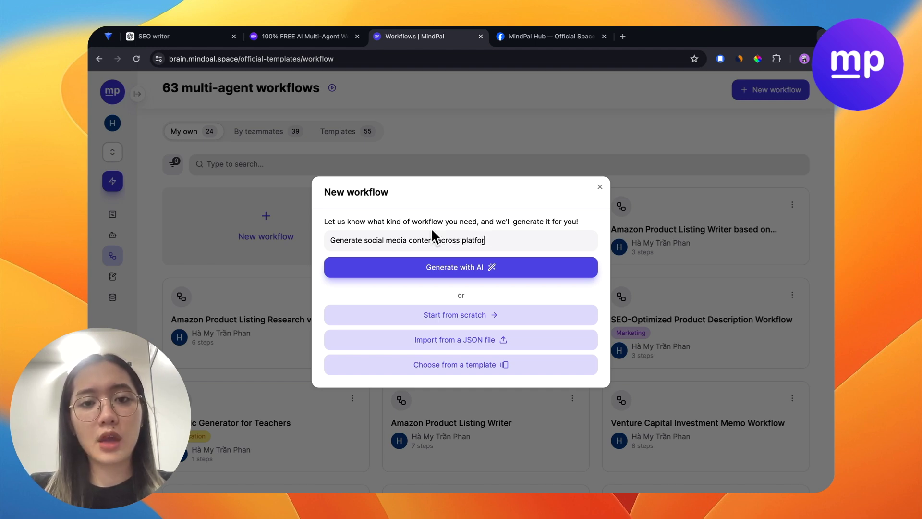
pyautogui.click(527, 282)
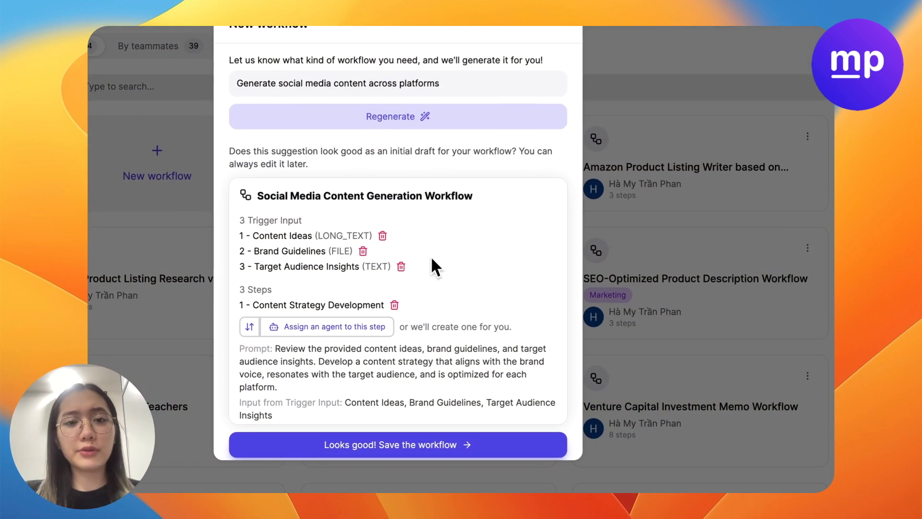
# Step: Review the drafted Social Media Content Generation Workflow's three trigger inputs and three steps
pyautogui.scroll(-3, 487, 301)
pyautogui.scroll(-2, 449, 304)
pyautogui.scroll(5, 448, 304)
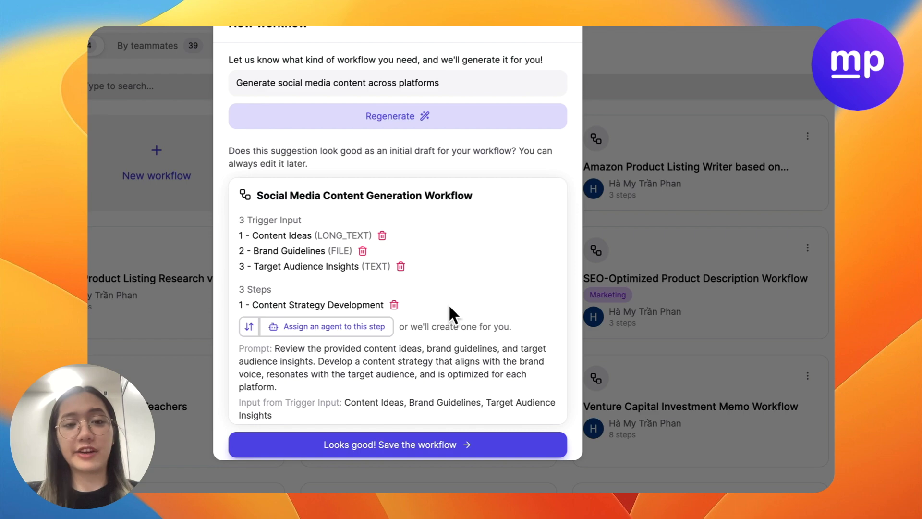
pyautogui.scroll(-3, 450, 309)
pyautogui.scroll(3, 486, 245)
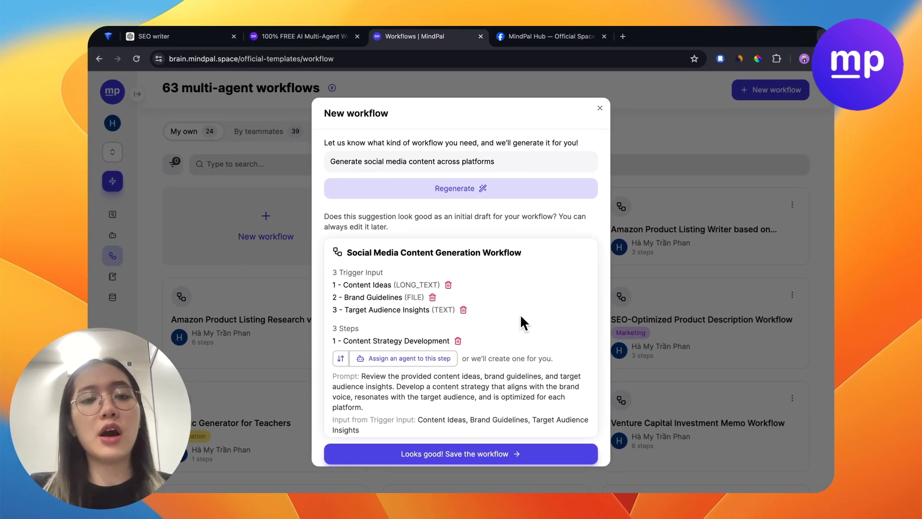
pyautogui.scroll(-2, 474, 280)
pyautogui.scroll(-2, 519, 313)
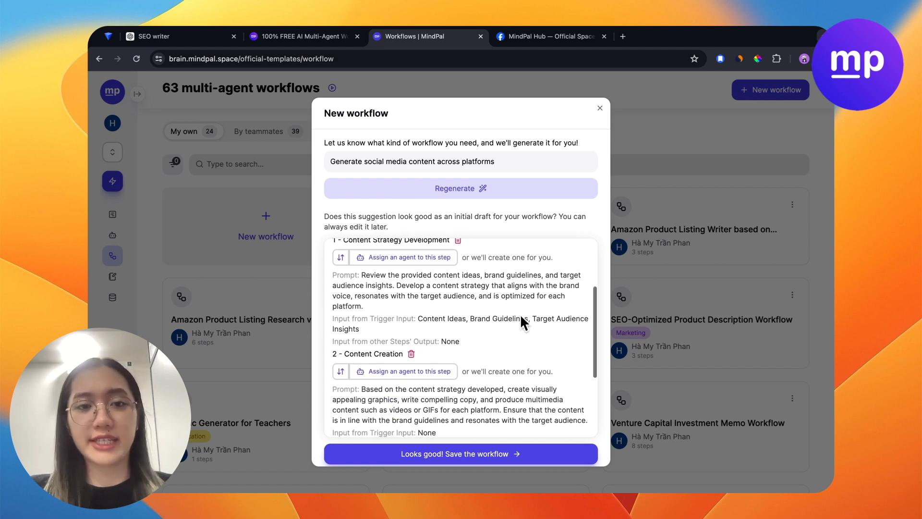
pyautogui.scroll(-2, 515, 350)
pyautogui.scroll(5, 515, 350)
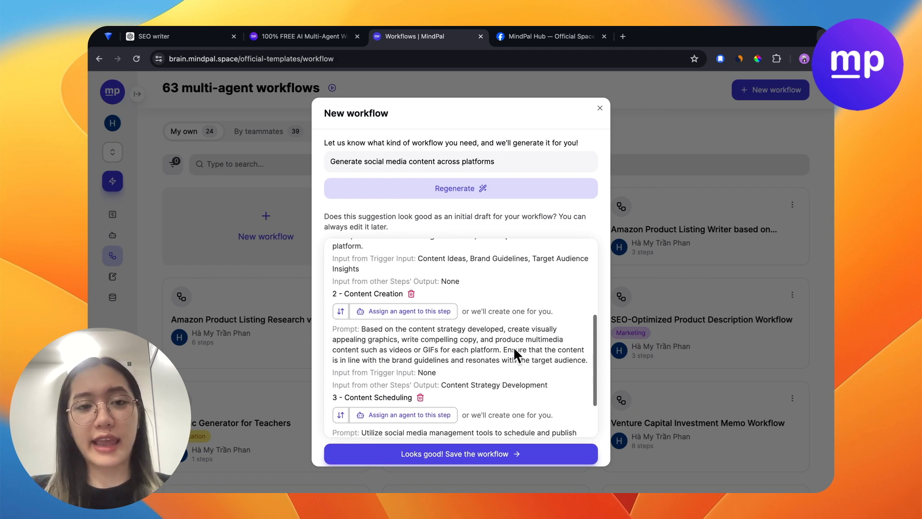
pyautogui.scroll(-2, 515, 350)
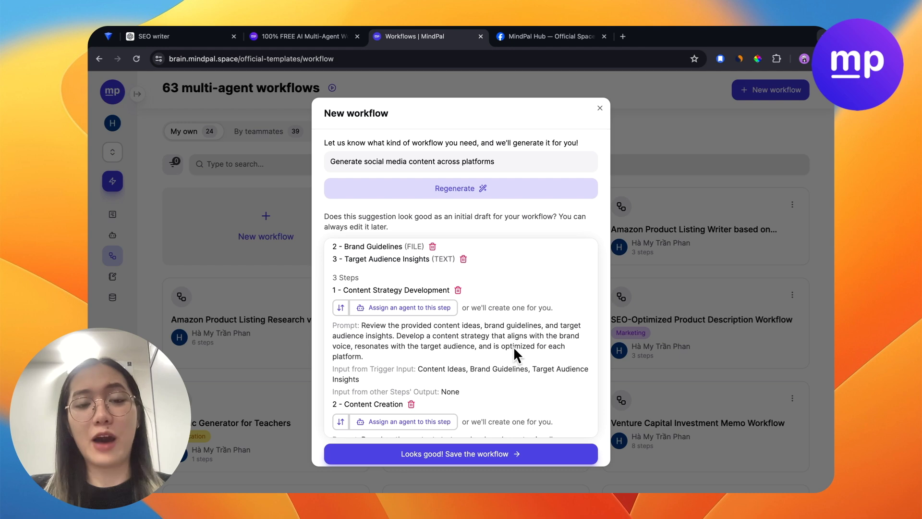
pyautogui.scroll(2, 497, 301)
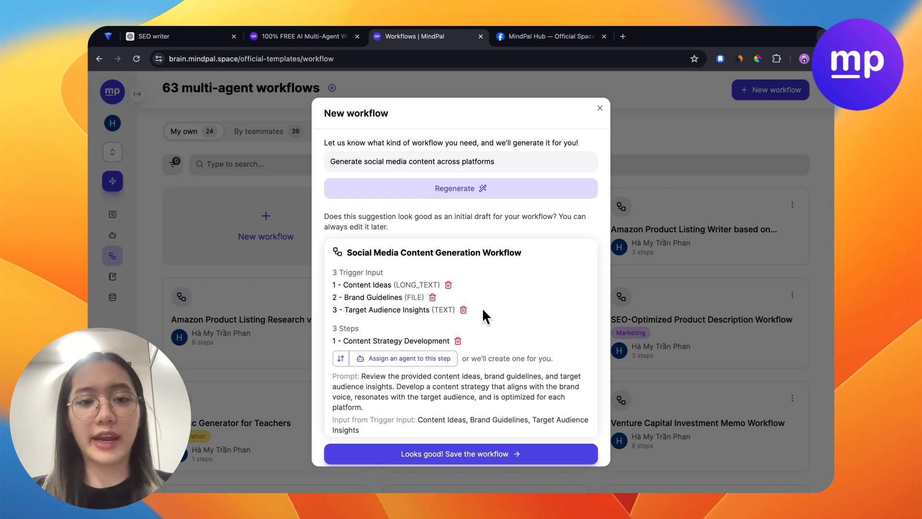
pyautogui.scroll(-3, 411, 310)
pyautogui.scroll(3, 410, 311)
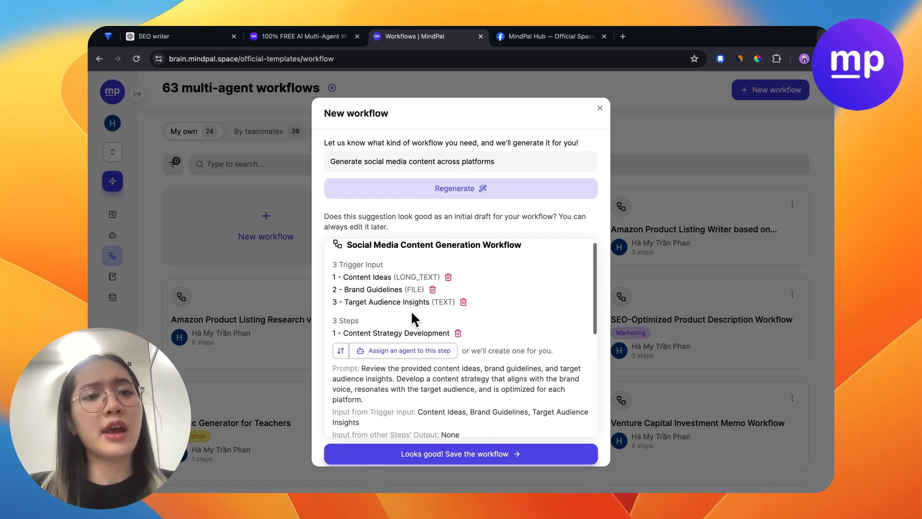
pyautogui.click(512, 164)
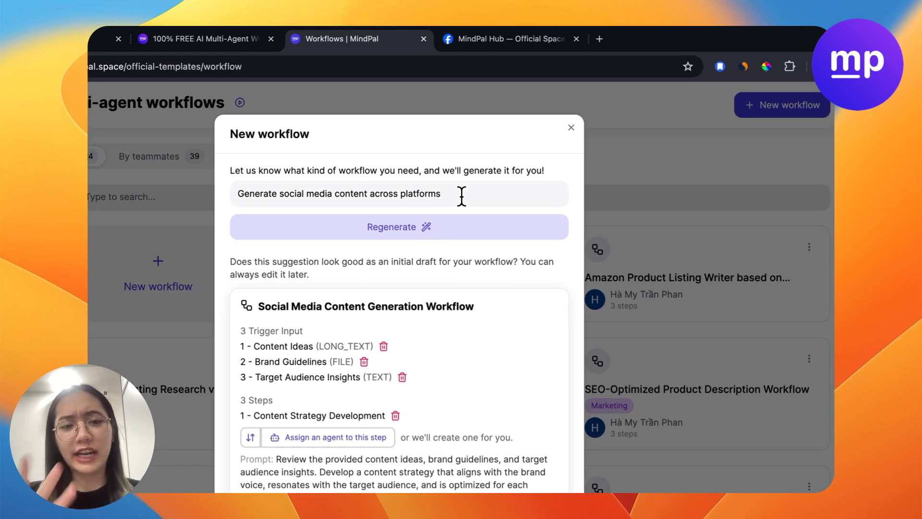
# Step: Add 'input: ideas, target audience' and an 'output' list starting with a newsletter
pyautogui.press('Return')
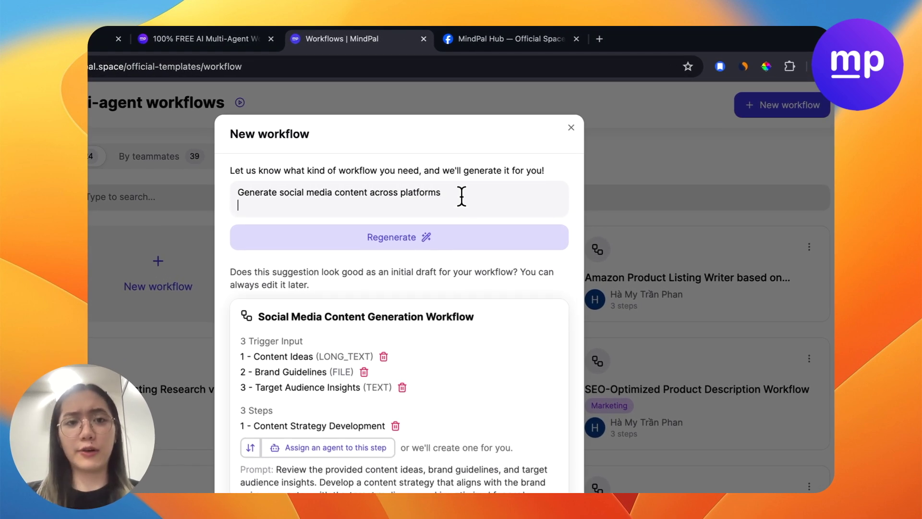
pyautogui.write('i')
pyautogui.write('nput:')
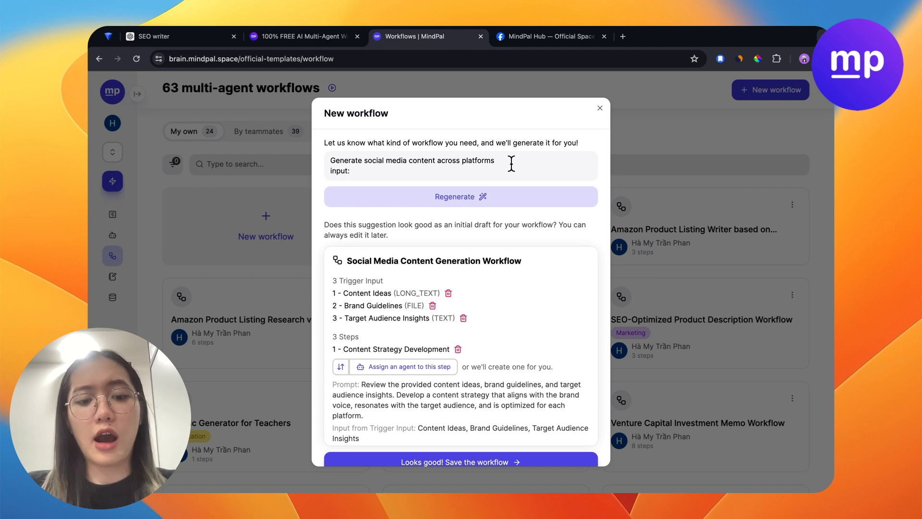
pyautogui.write(' ideas')
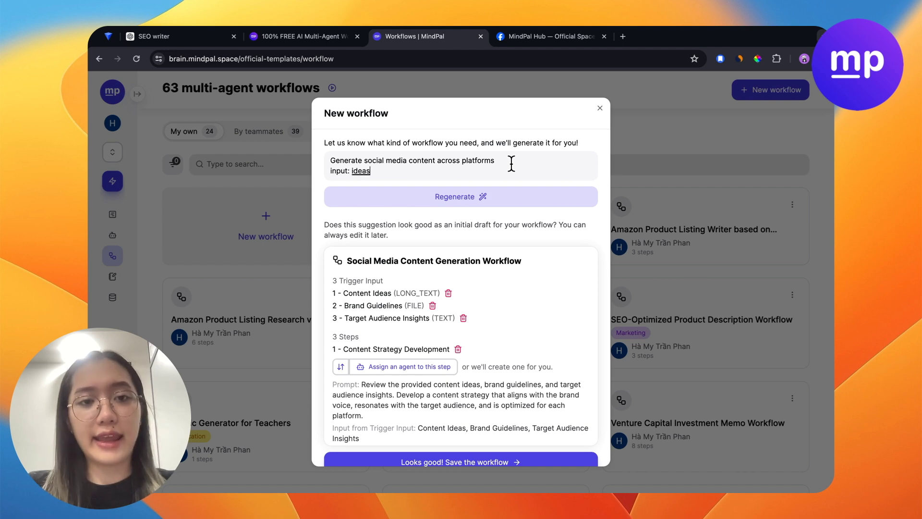
pyautogui.write(', target ad')
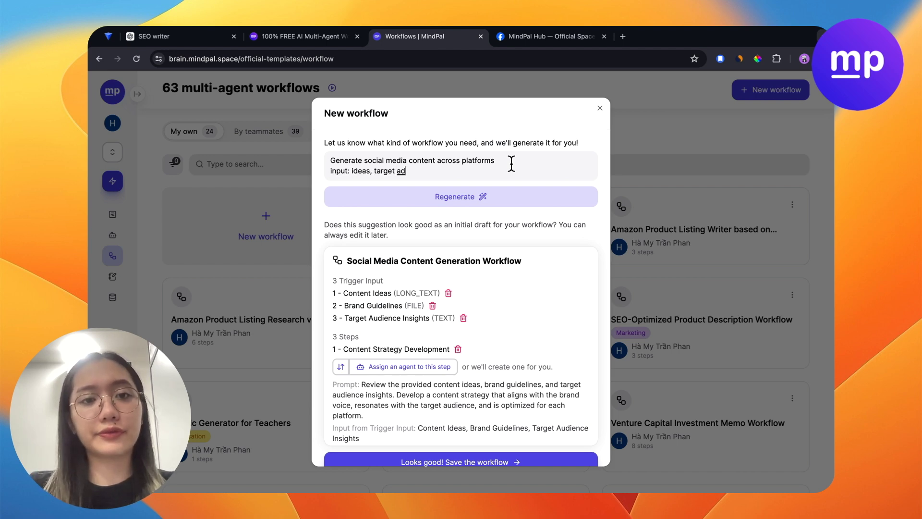
pyautogui.write('dience')
pyautogui.press('Return')
pyautogui.write('out')
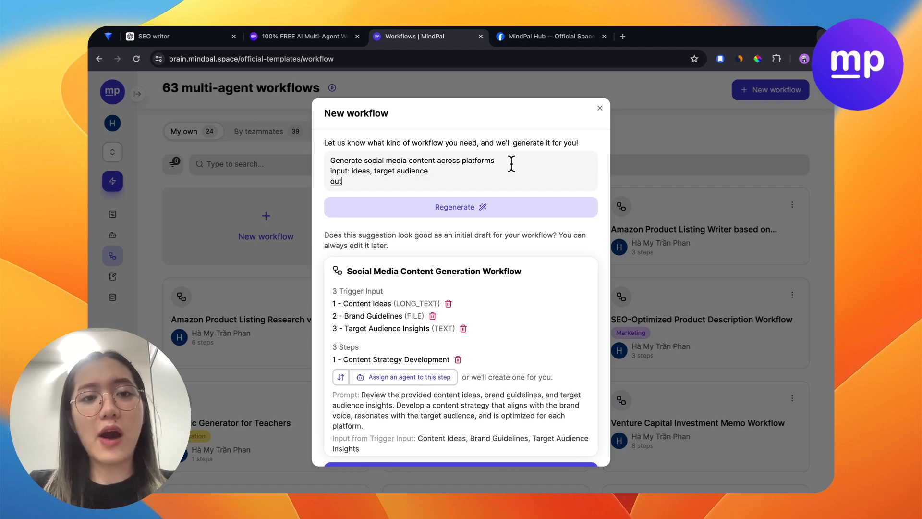
pyautogui.write('put:')
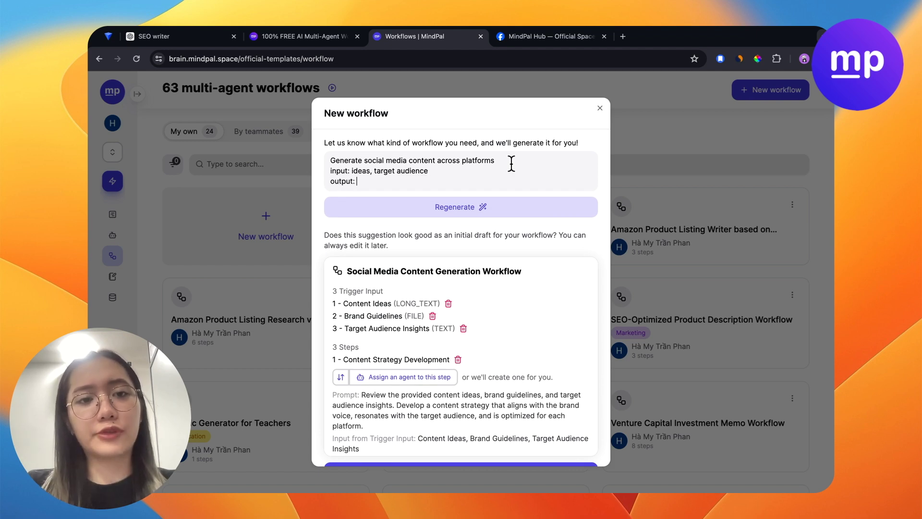
pyautogui.press('Return')
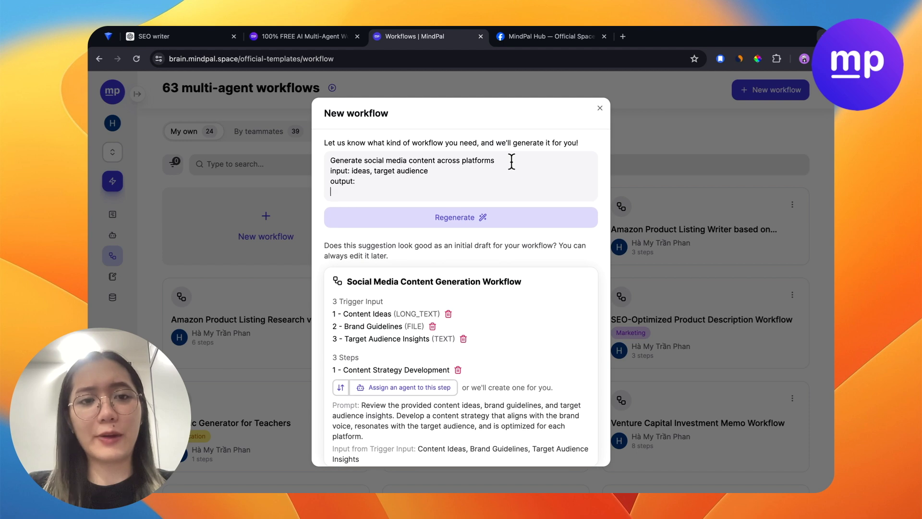
pyautogui.write('- a newsletter')
# Step: List Facebook post, LinkedIn, twitter post and email outputs, then regenerate the draft
pyautogui.press('Return')
pyautogui.write('- a Facebook pos')
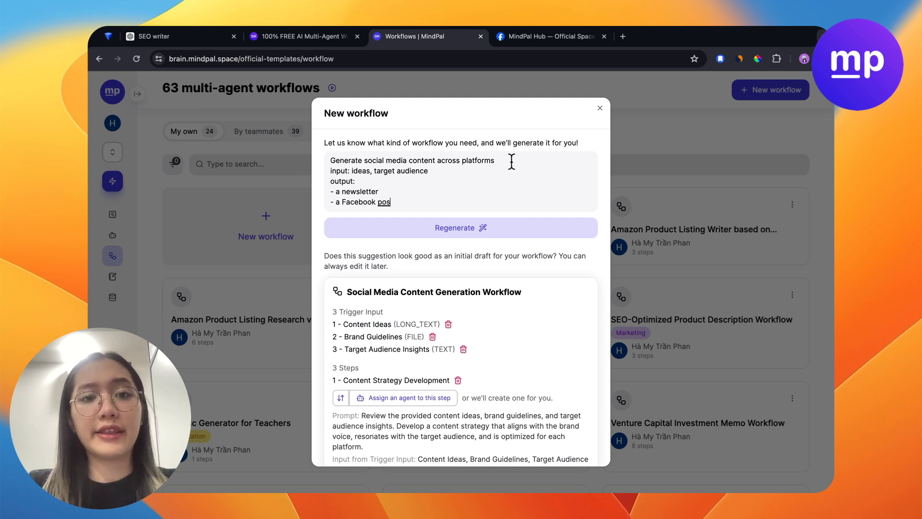
pyautogui.write('t')
pyautogui.press('Return')
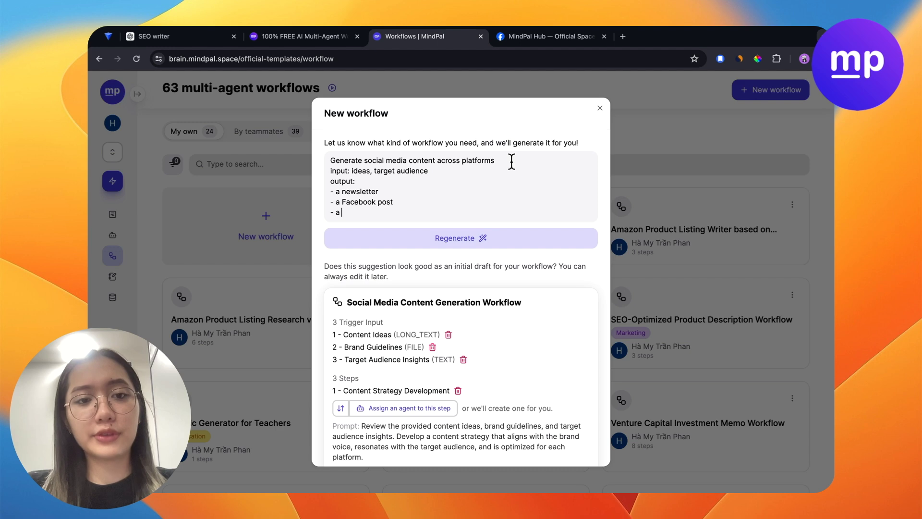
pyautogui.write('- a Linkedin')
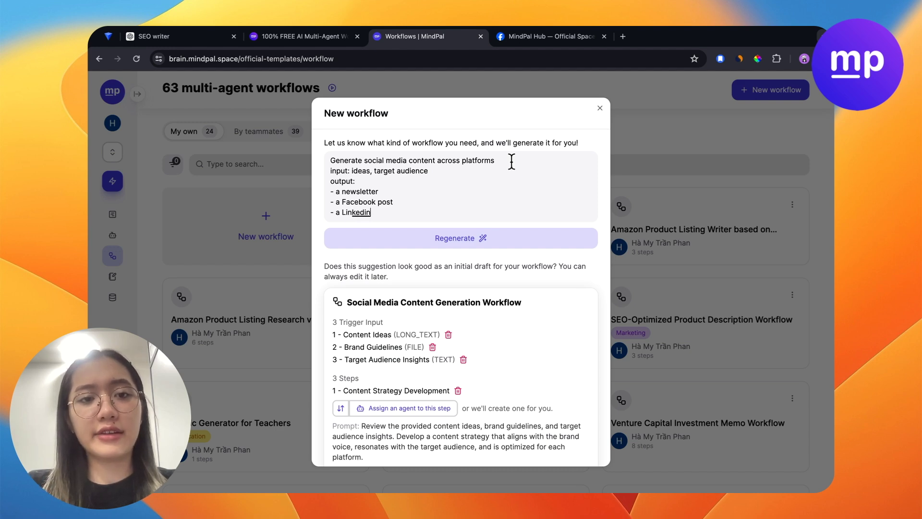
pyautogui.press('Return')
pyautogui.write('- ')
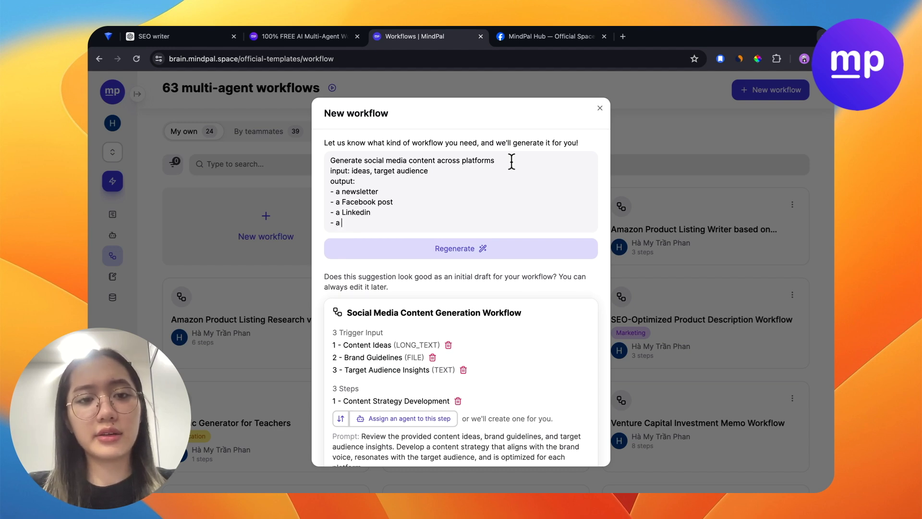
pyautogui.write('a twitter')
pyautogui.press('BackSpace')
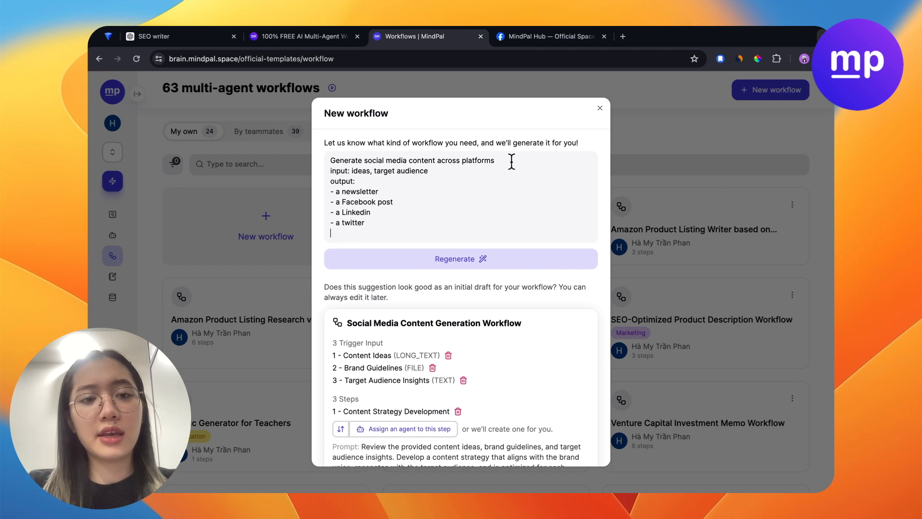
pyautogui.write('r post')
pyautogui.press('Return')
pyautogui.write('-')
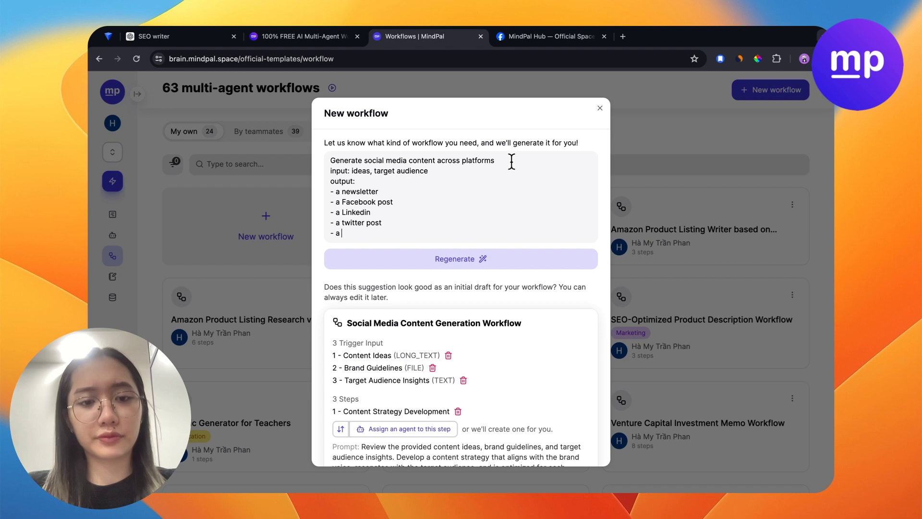
pyautogui.write(' a email')
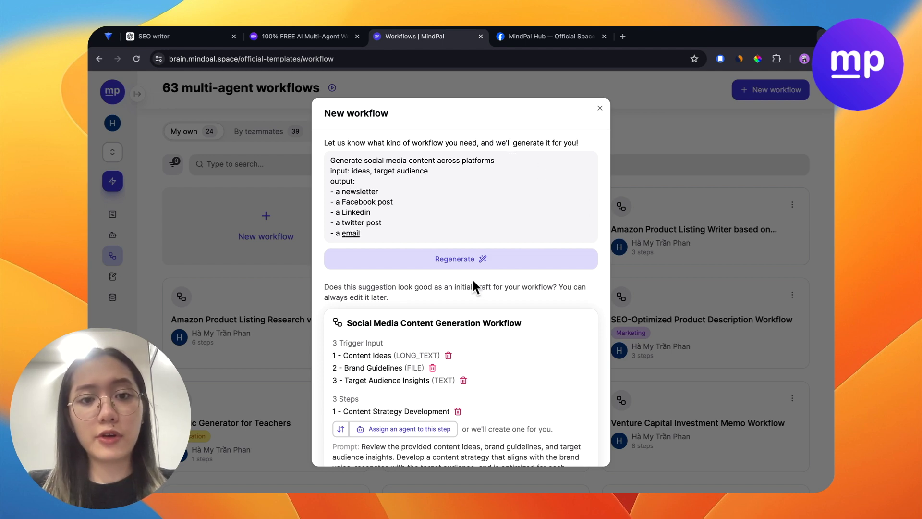
pyautogui.click(468, 259)
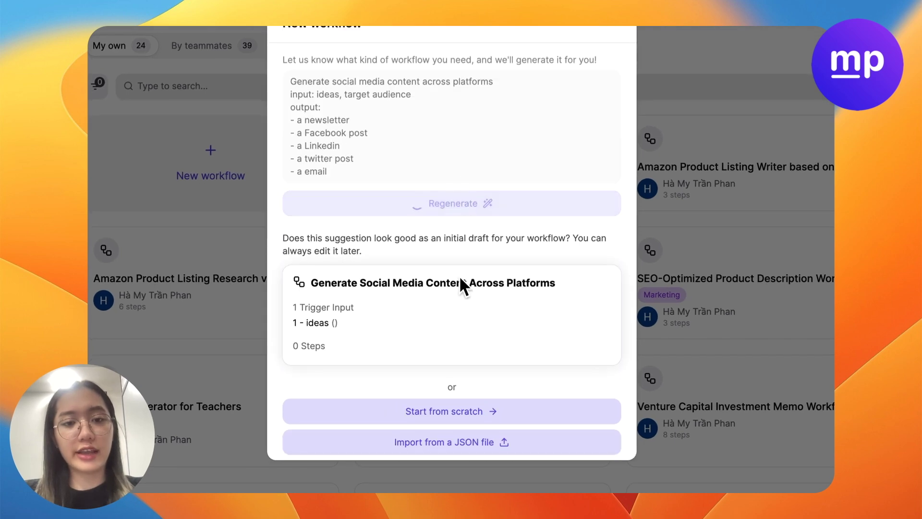
# Step: Review the regenerated draft's two inputs and five steps, then save the workflow
pyautogui.scroll(-3, 459, 288)
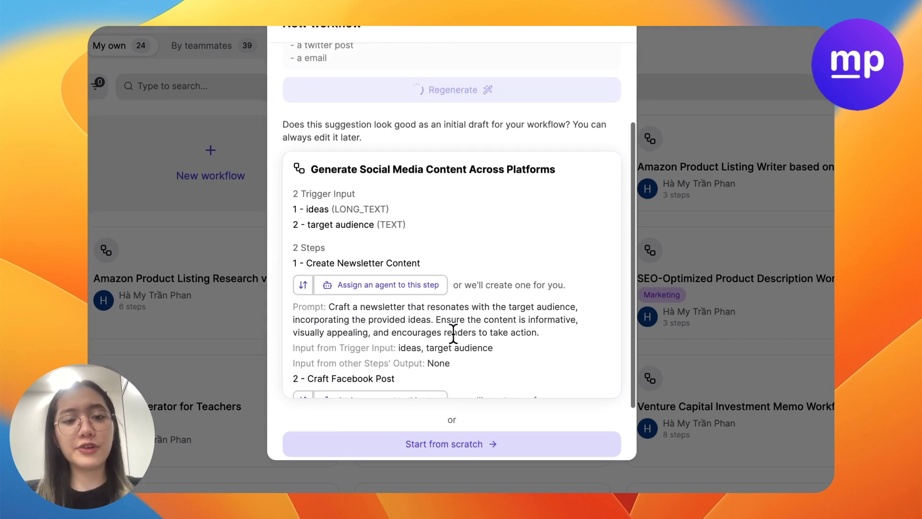
pyautogui.scroll(-2, 453, 332)
pyautogui.scroll(3, 454, 269)
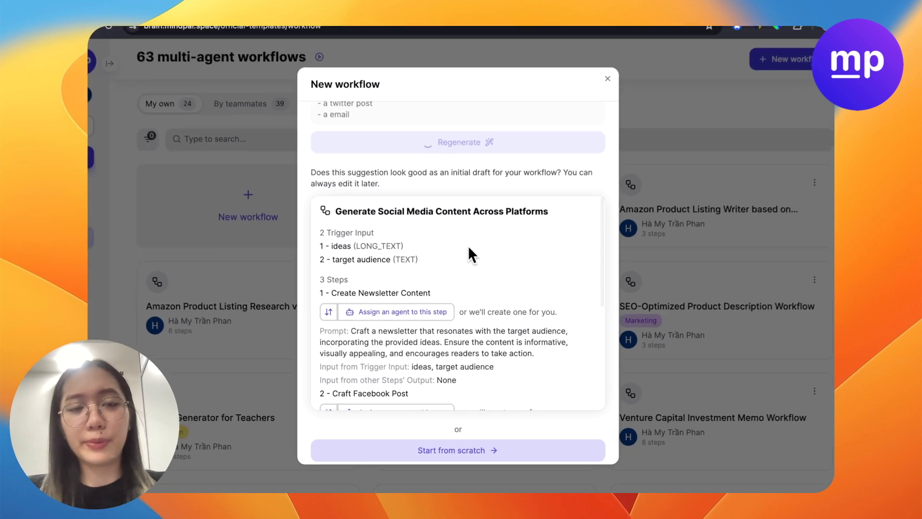
pyautogui.scroll(3, 467, 240)
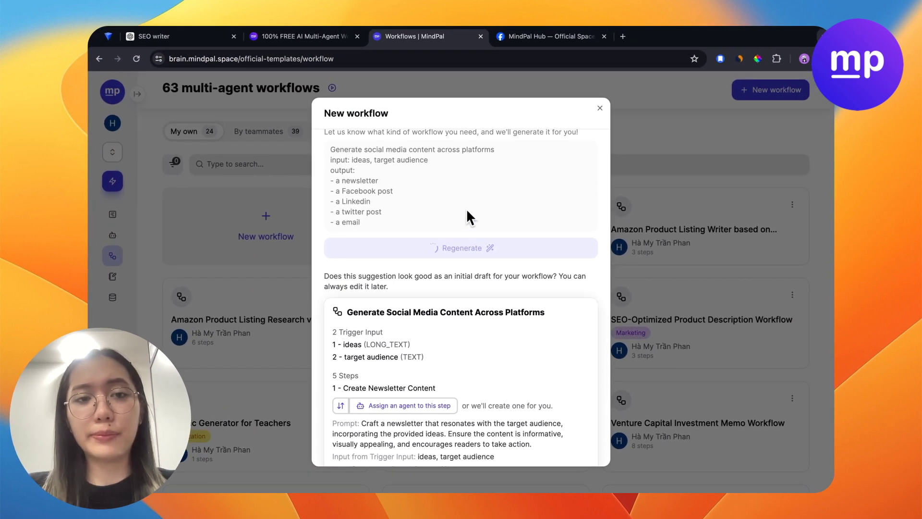
pyautogui.scroll(-1, 466, 209)
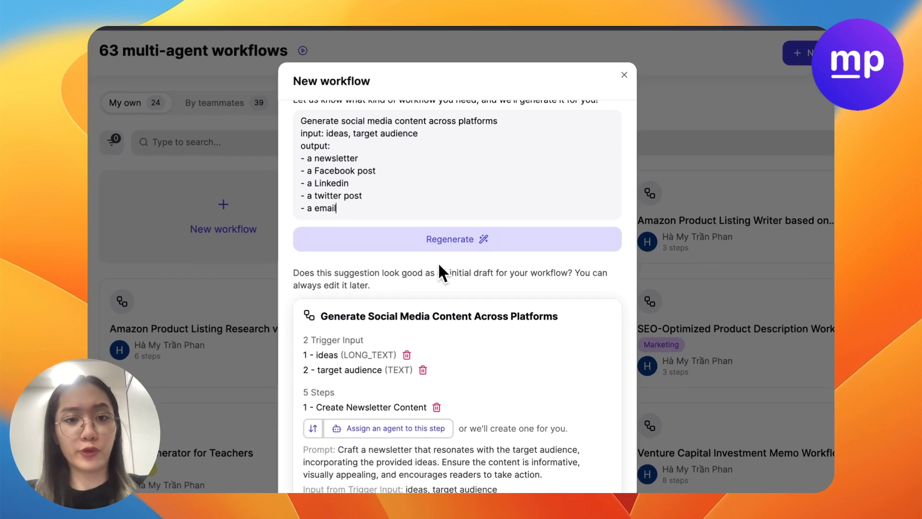
pyautogui.scroll(-4, 450, 276)
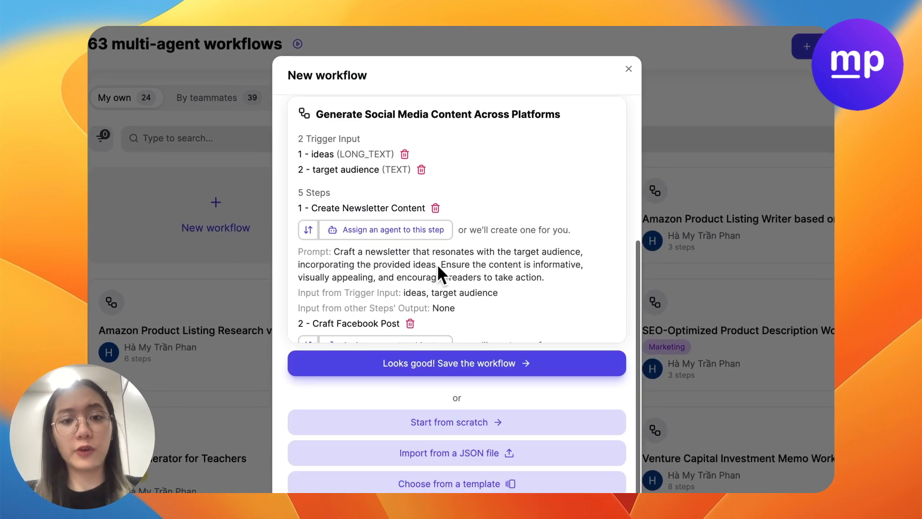
pyautogui.scroll(-10, 456, 307)
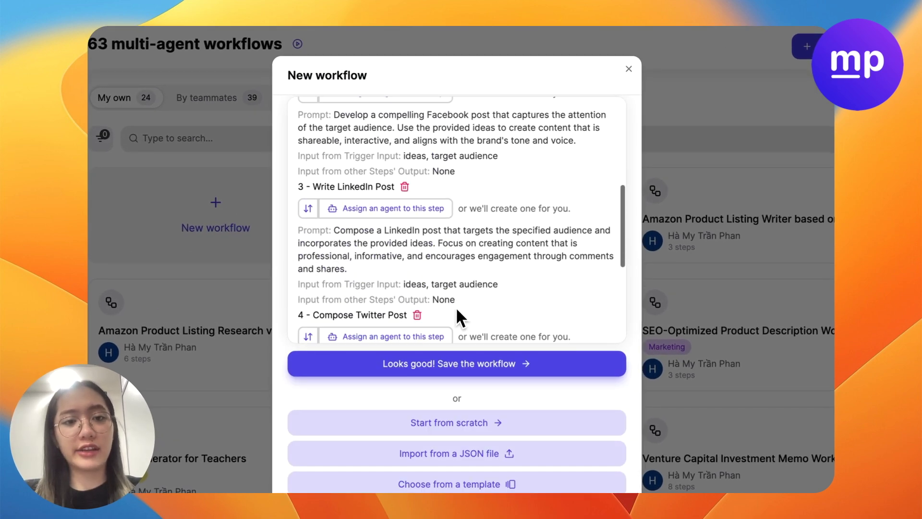
pyautogui.scroll(10, 490, 267)
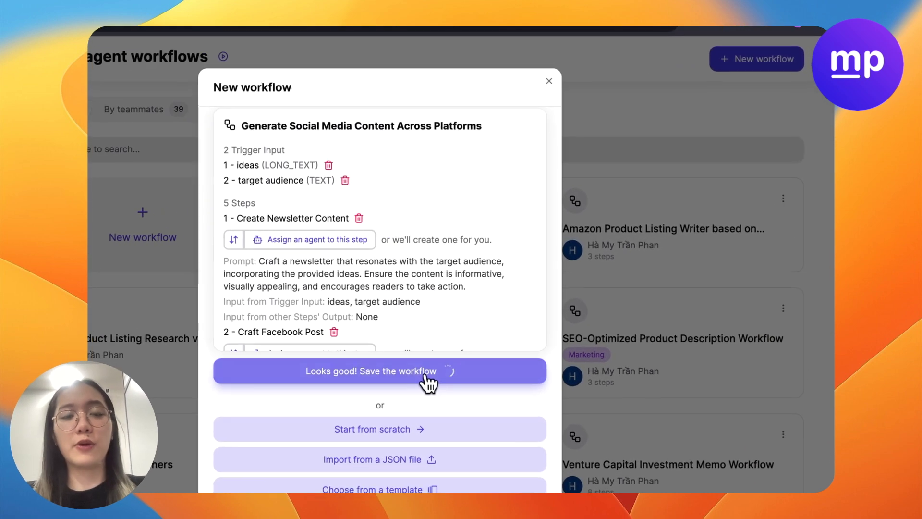
pyautogui.click(499, 347)
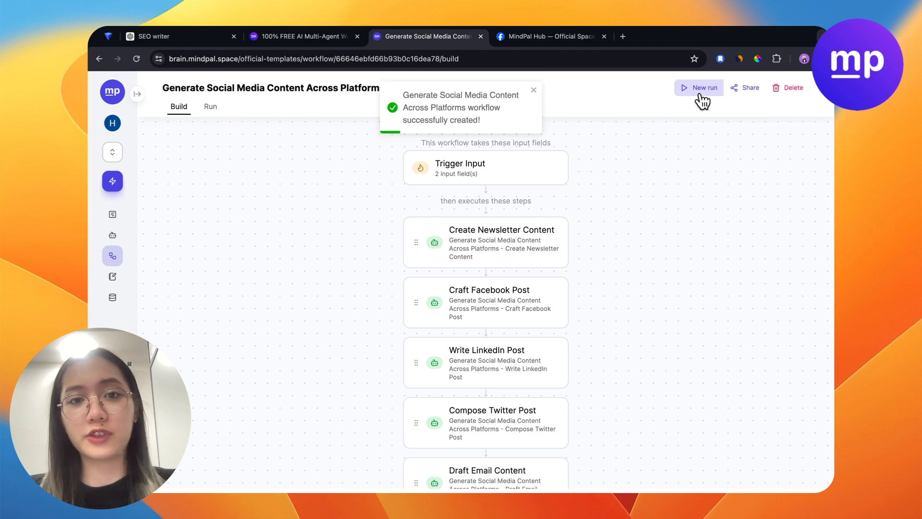
# Step: Start a new run of the workflow and fetch the AI-for-teachers topic from the ChatGPT chat
pyautogui.click(446, 179)
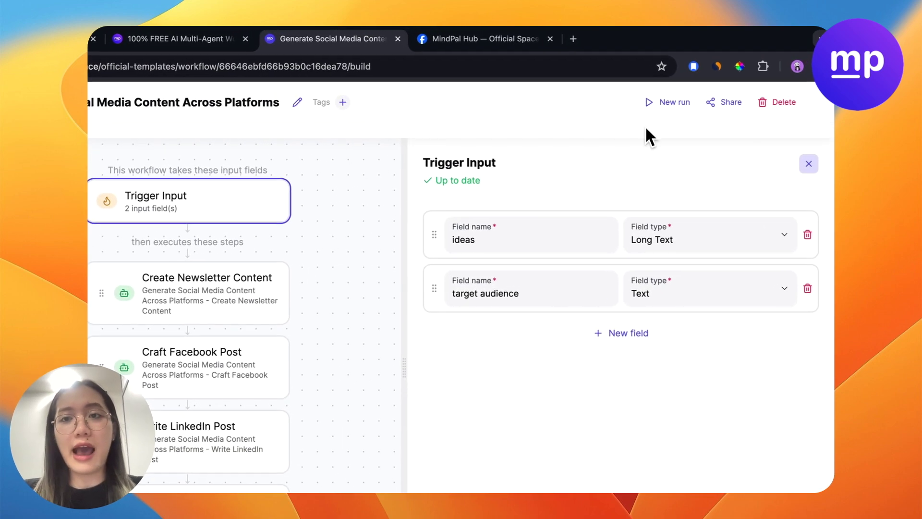
pyautogui.click(668, 107)
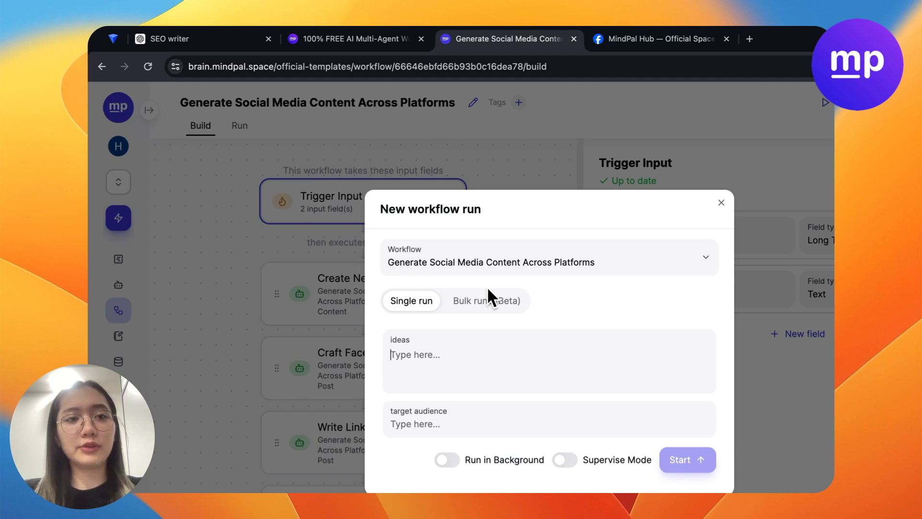
pyautogui.click(201, 34)
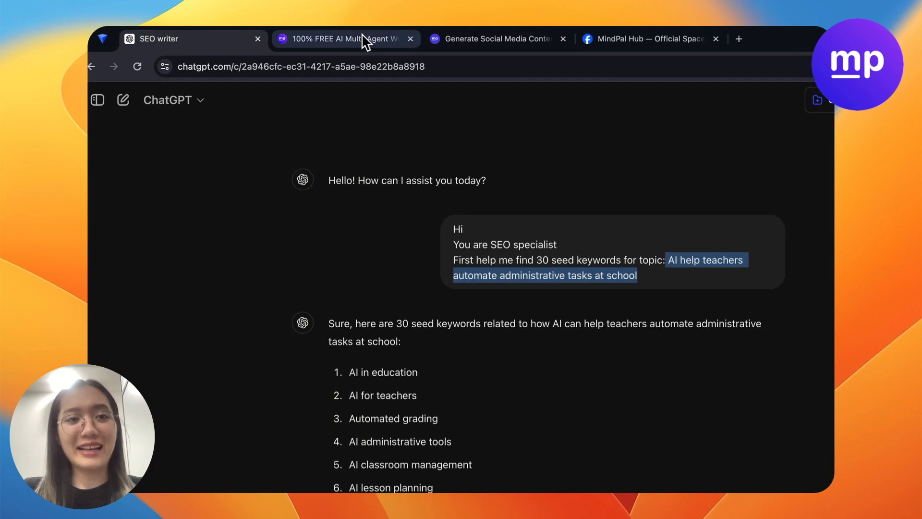
pyautogui.click(380, 37)
pyautogui.click(466, 44)
# Step: Paste the topic into ideas, enter 'educators' as target audience, and start the run
pyautogui.write('AI help teachers automate administrative tasks at school')
pyautogui.click(474, 418)
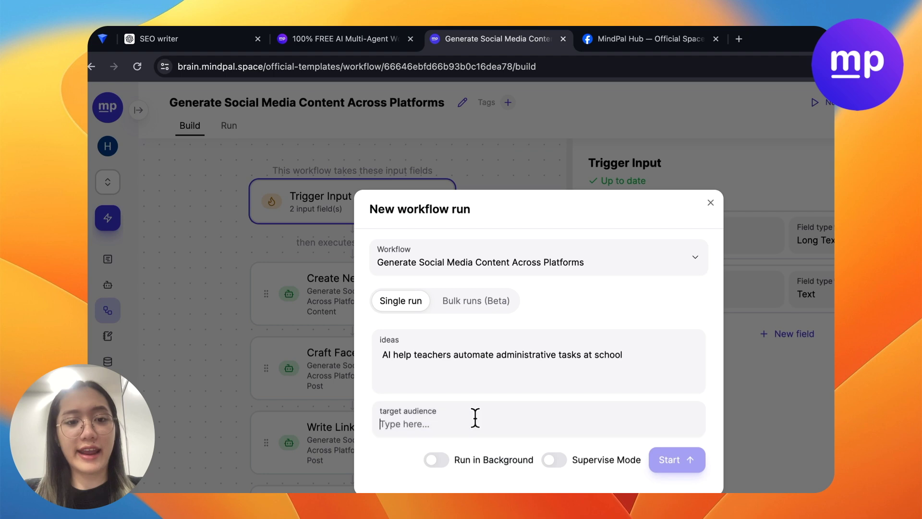
pyautogui.write('educators')
pyautogui.click(660, 460)
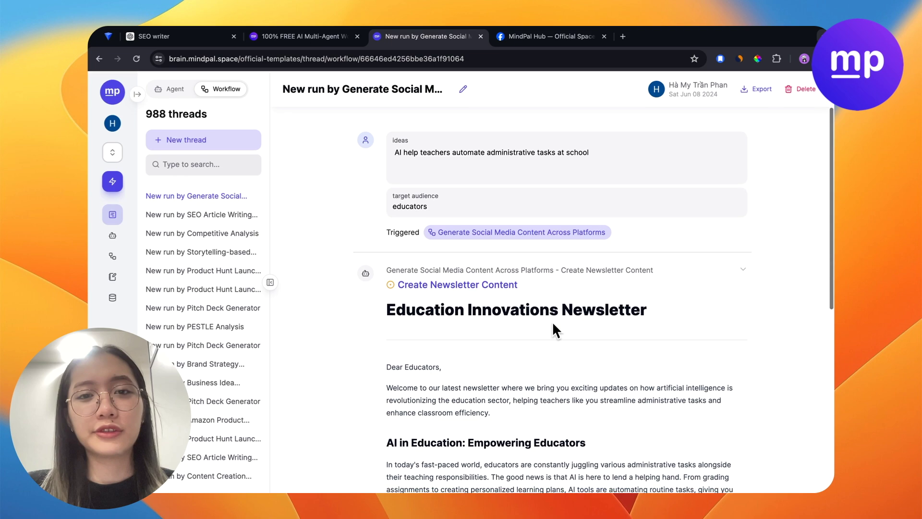
# Step: Read through the run's newsletter, Facebook and LinkedIn outputs, then return to the workflows list
pyautogui.scroll(10, 554, 324)
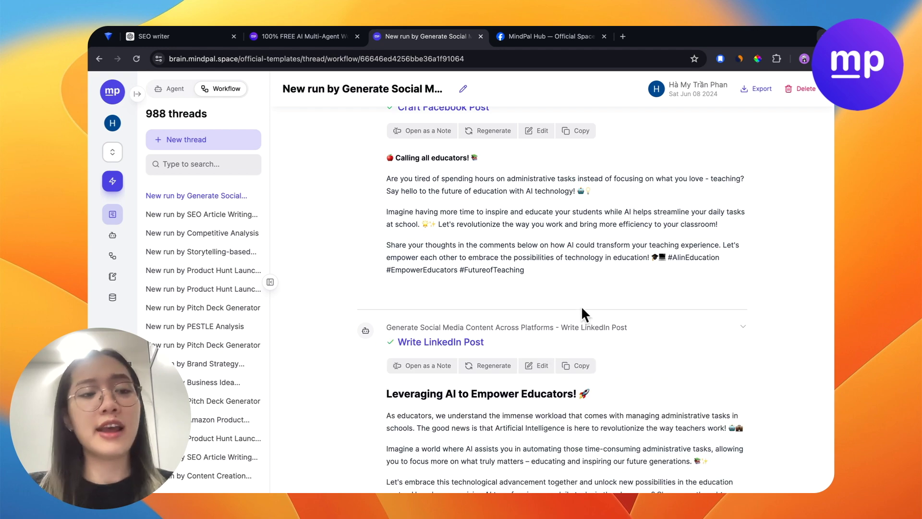
pyautogui.scroll(10, 582, 308)
pyautogui.scroll(10, 534, 274)
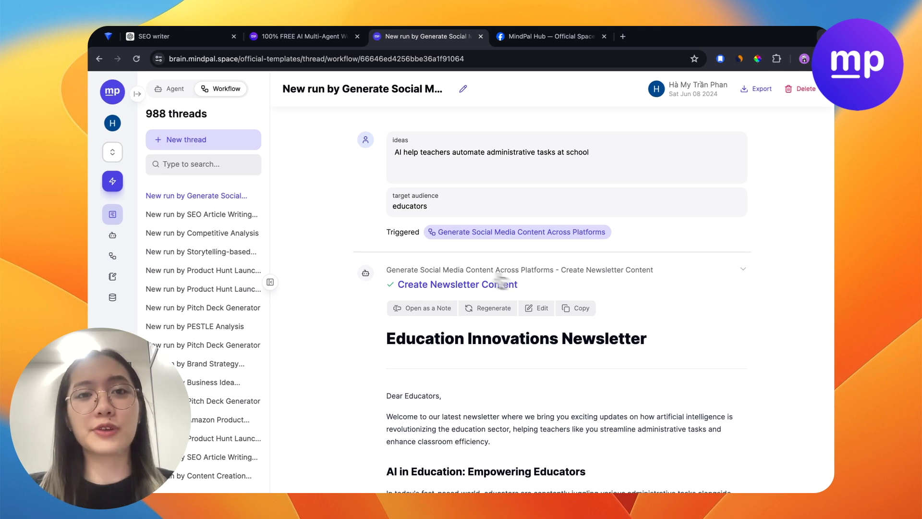
pyautogui.click(107, 264)
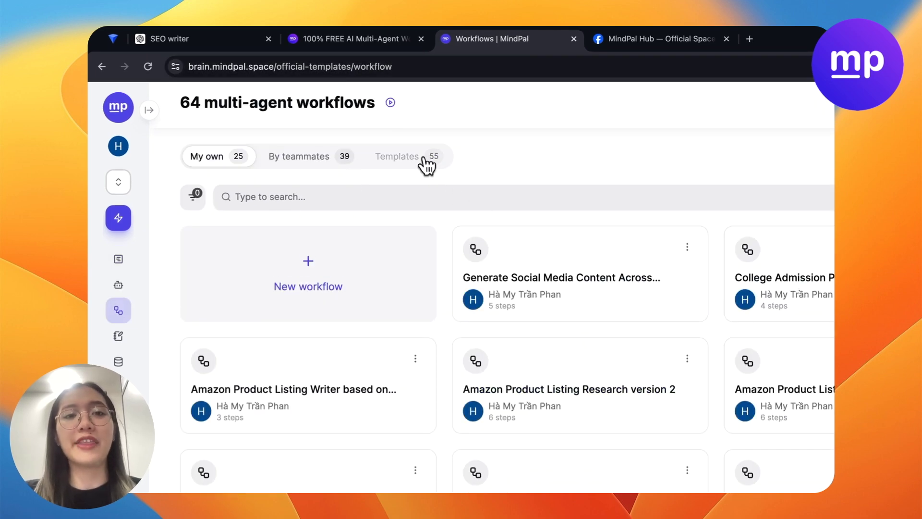
pyautogui.click(425, 160)
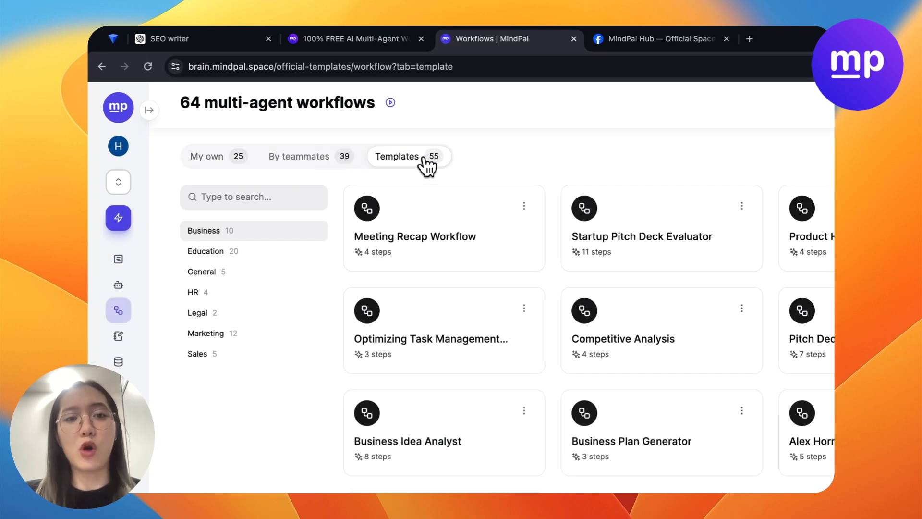
pyautogui.click(264, 255)
pyautogui.click(265, 275)
pyautogui.click(265, 258)
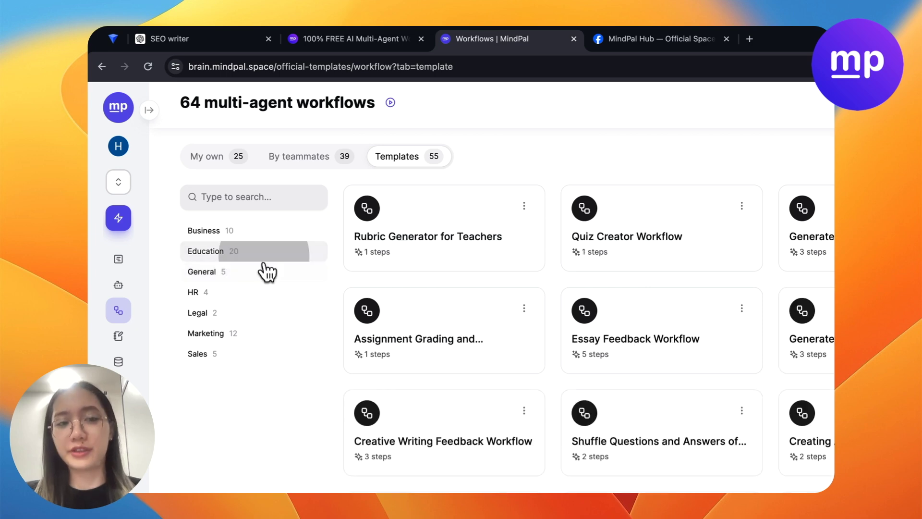
pyautogui.click(212, 160)
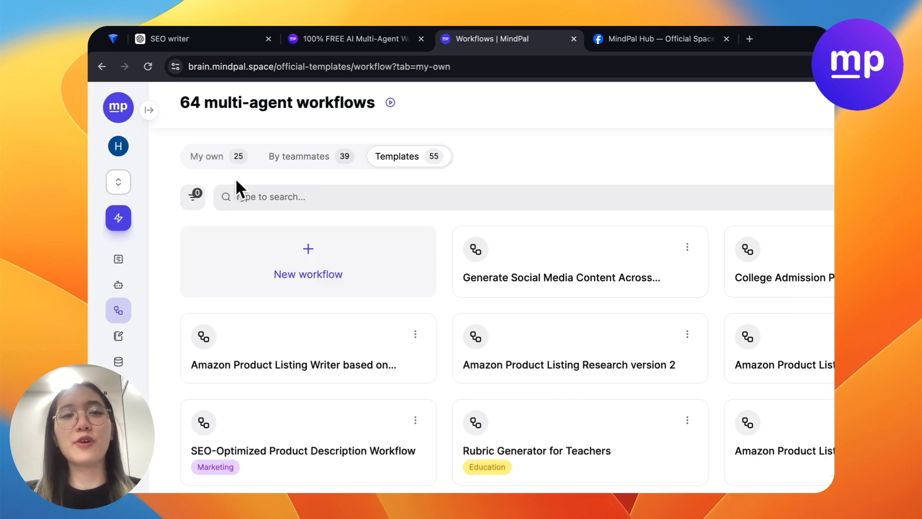